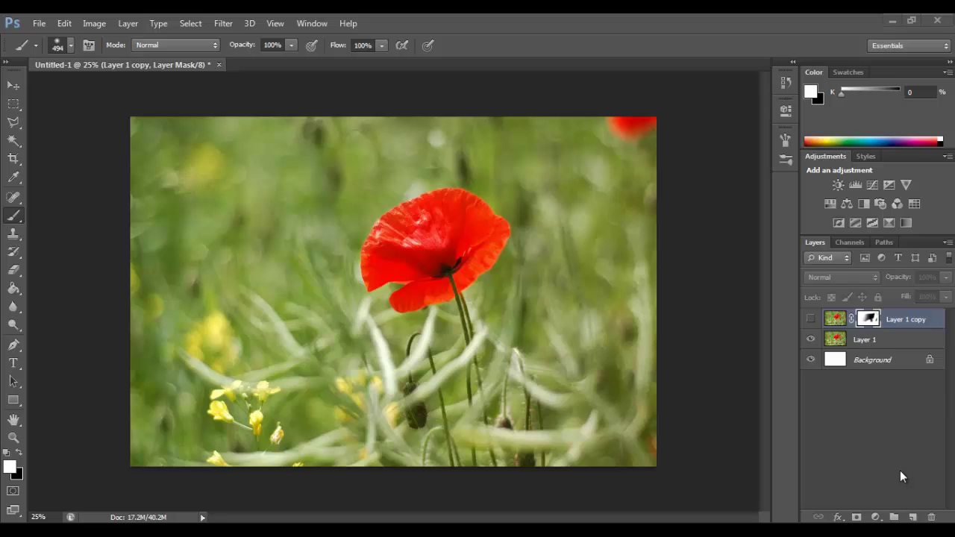
Compare the poppy photo with and without the masked blur by toggling the visibility of Layer 1 copy.
left_click(811, 319)
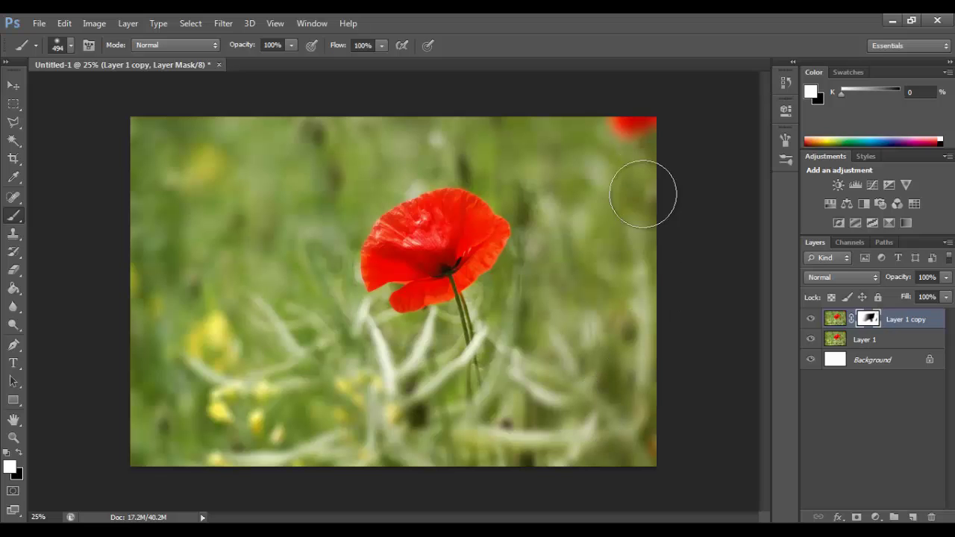
mouse_move(500, 355)
left_mouse_down()
mouse_move(473, 366)
mouse_move(458, 326)
left_mouse_up()
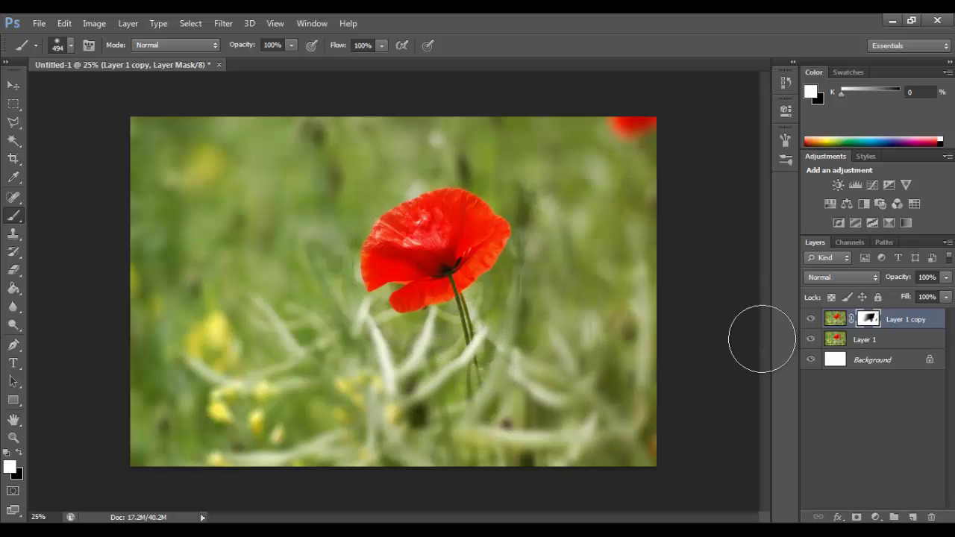
left_click(810, 320)
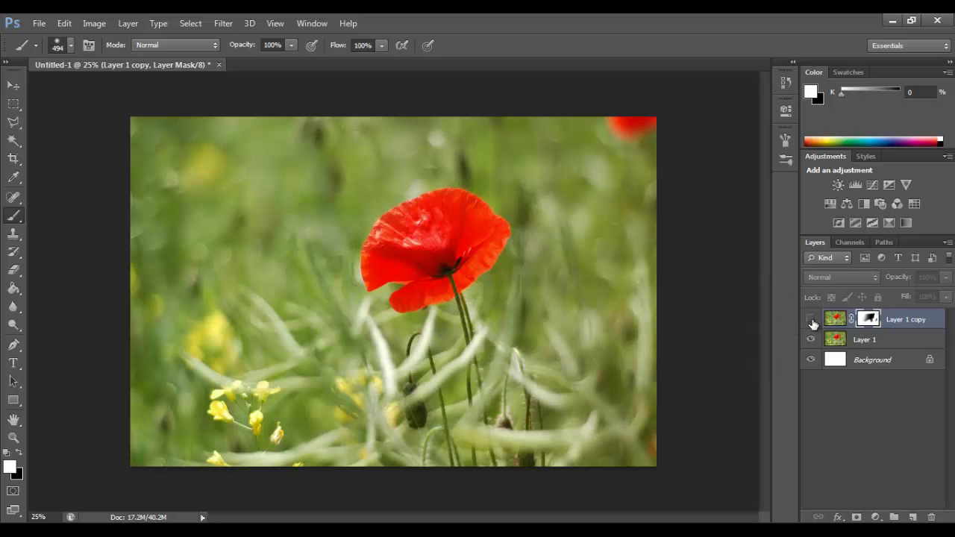
left_click(810, 320)
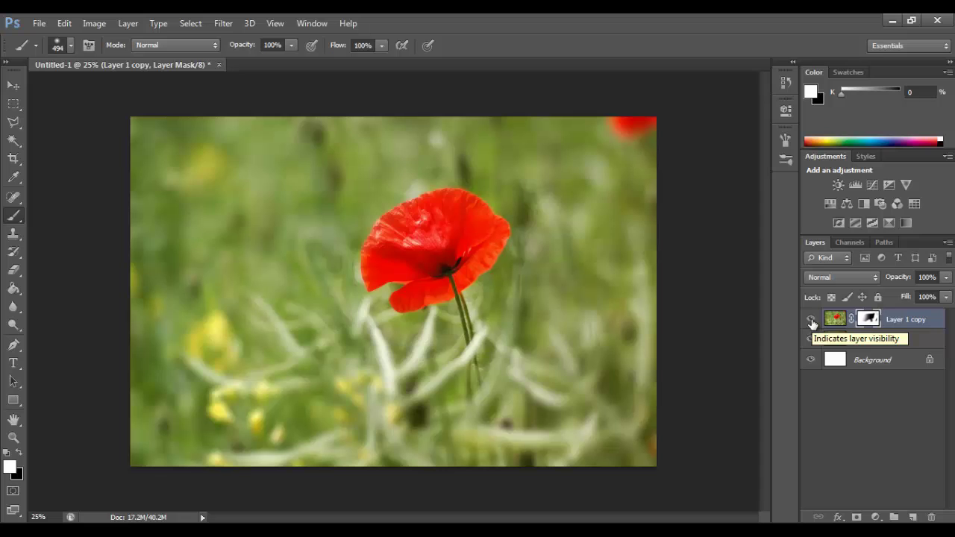
Close the current document without saving and create a new 3008 × 2000 pixel document with a white background at 72 pixels/inch.
left_click(219, 65)
left_click(509, 215)
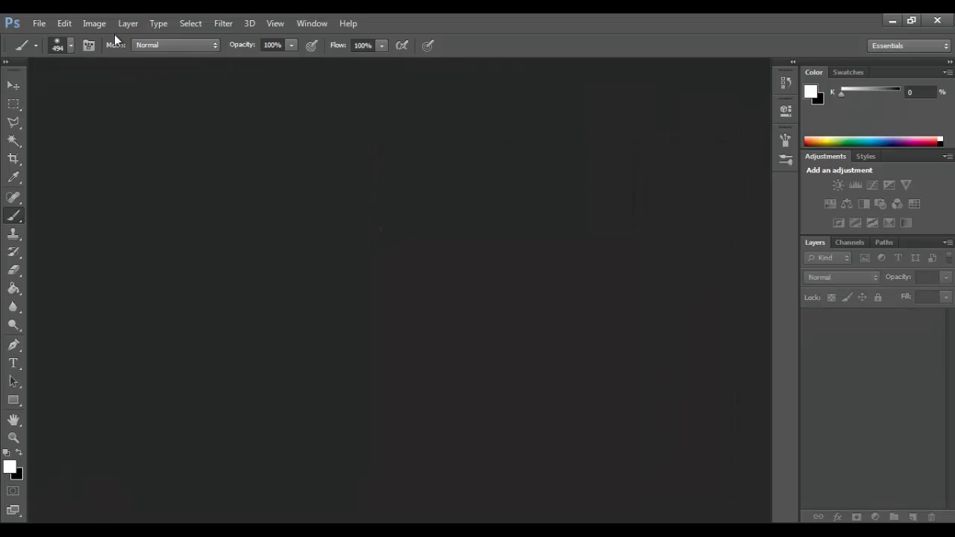
left_click(39, 24)
left_click(47, 36)
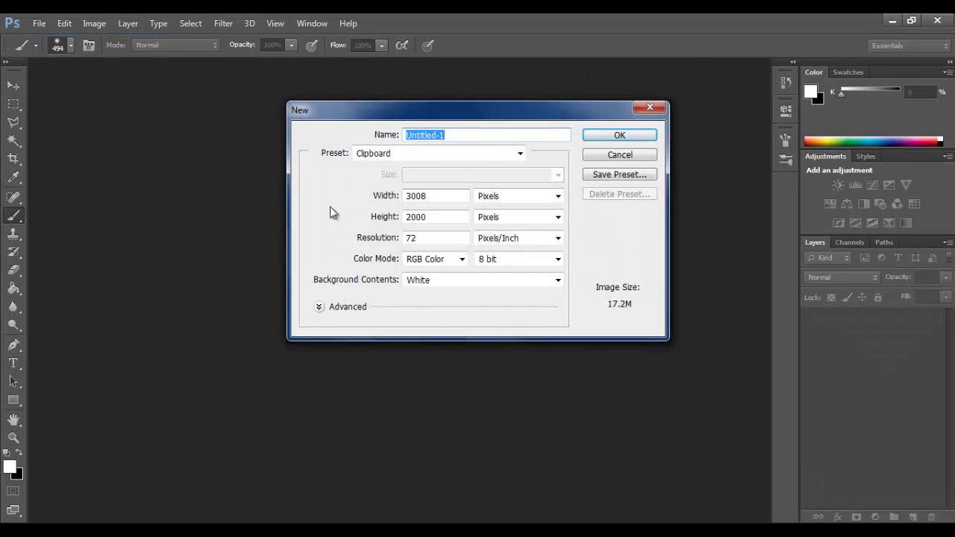
left_click(598, 136)
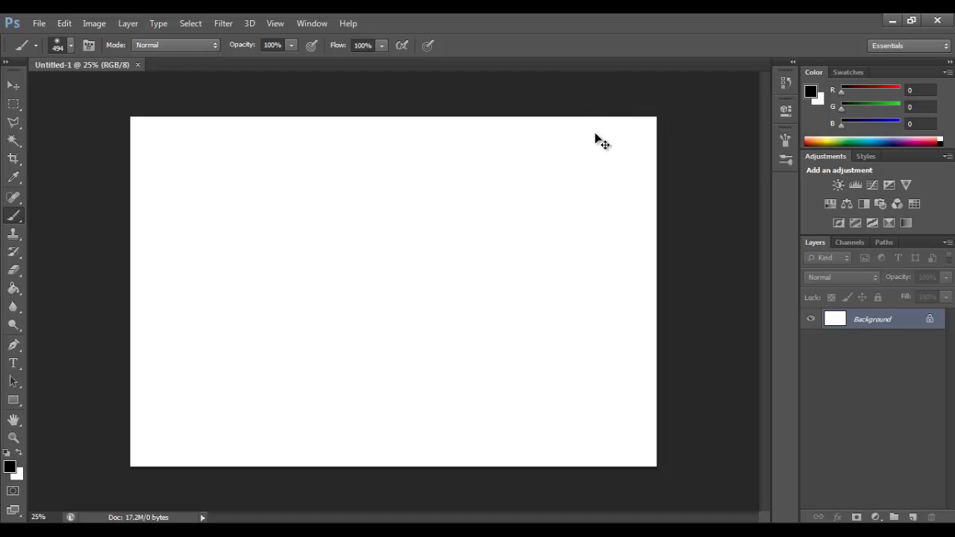
Paste the poppy photo from the clipboard and merge its layer with the white Background.
key("ctrl+v")
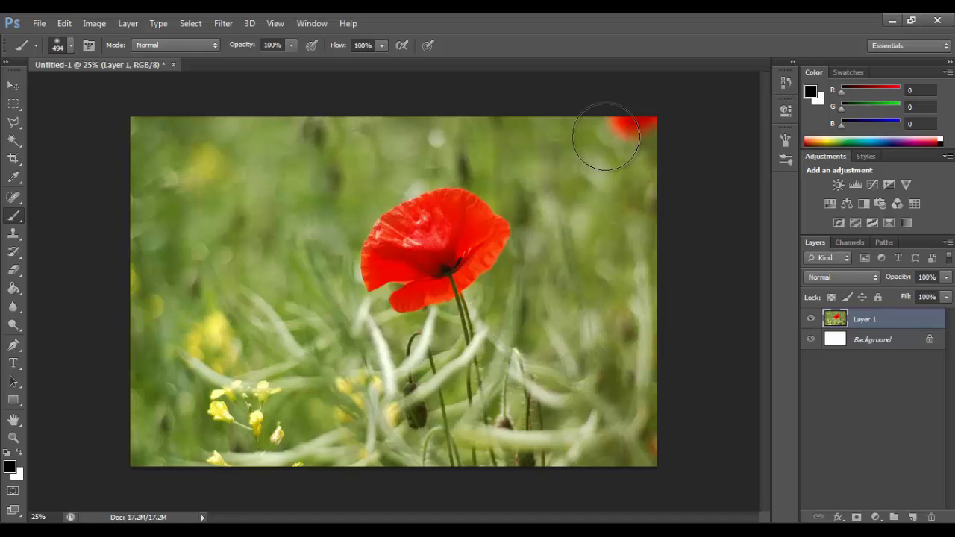
left_click(889, 338, "shift")
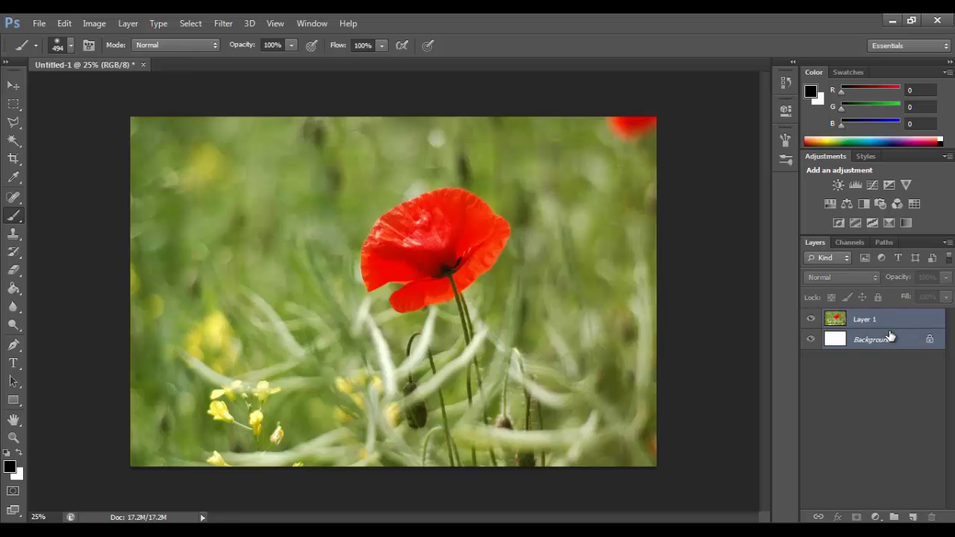
left_click(128, 24)
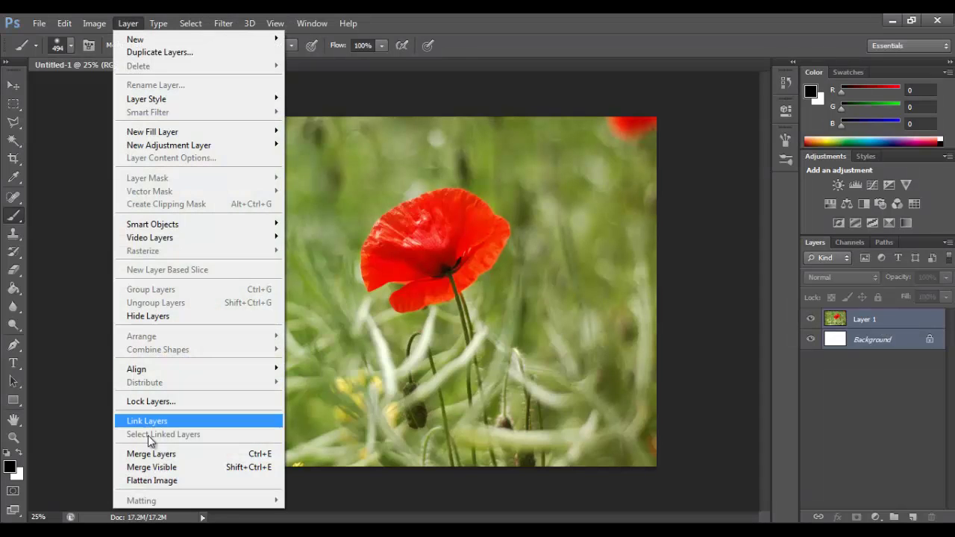
left_click(154, 455)
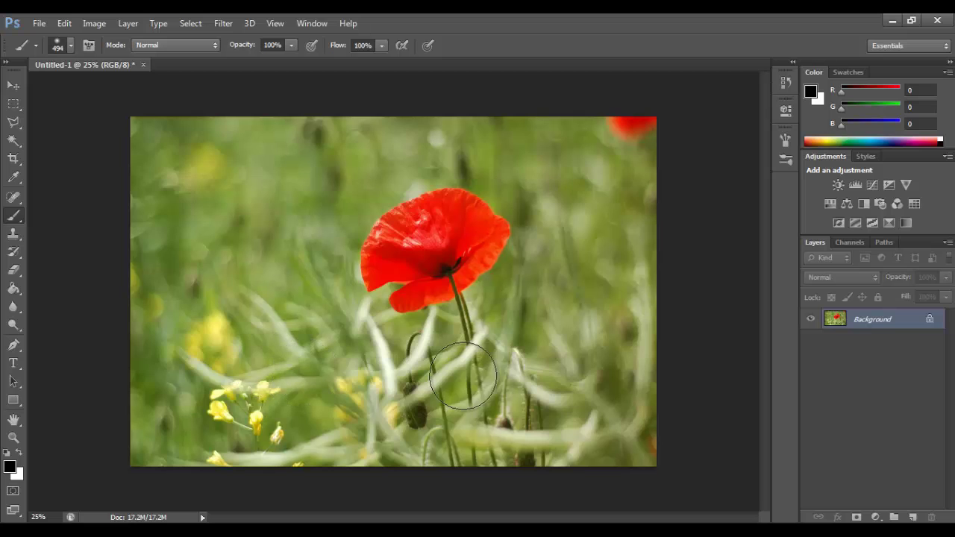
Duplicate the Background layer, keeping the default name Background copy.
left_click(14, 86)
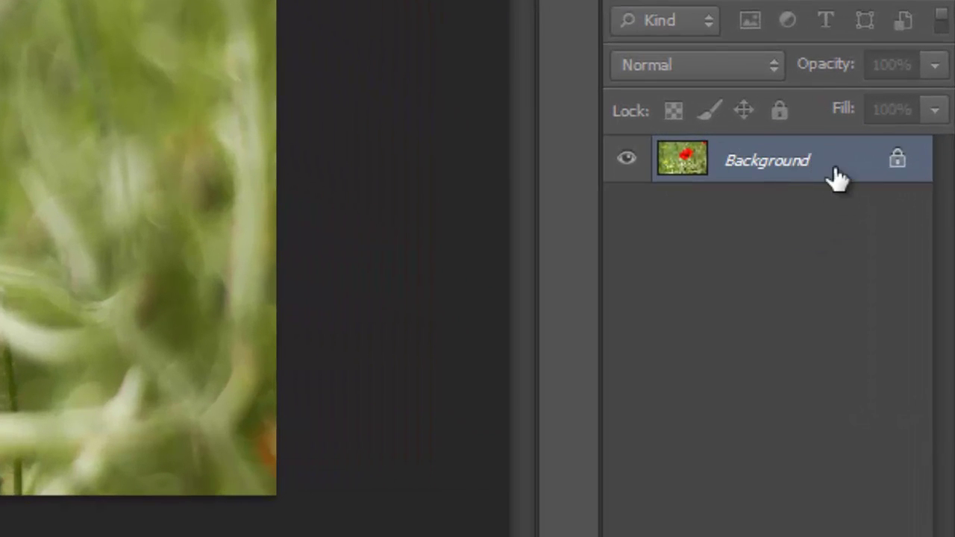
right_click(835, 175)
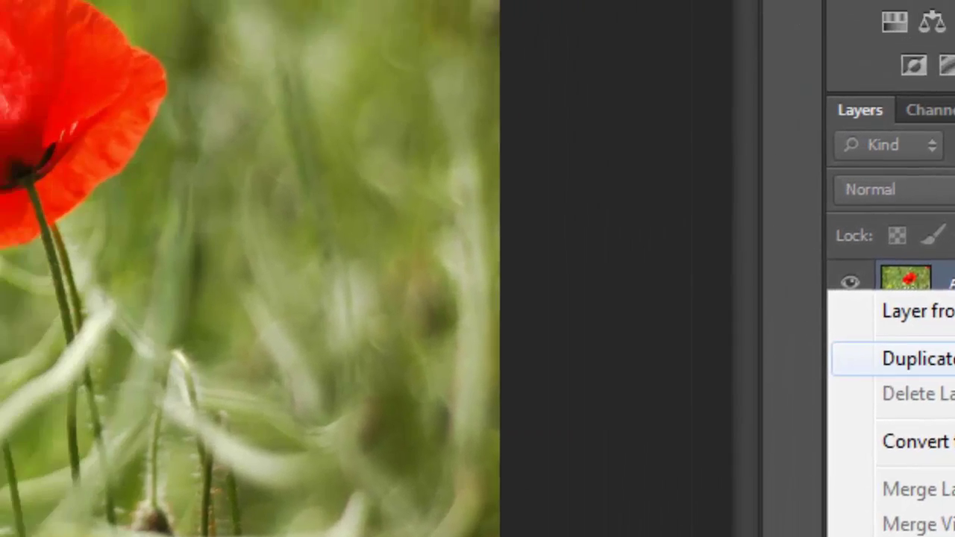
left_click(895, 358)
left_click(739, 170)
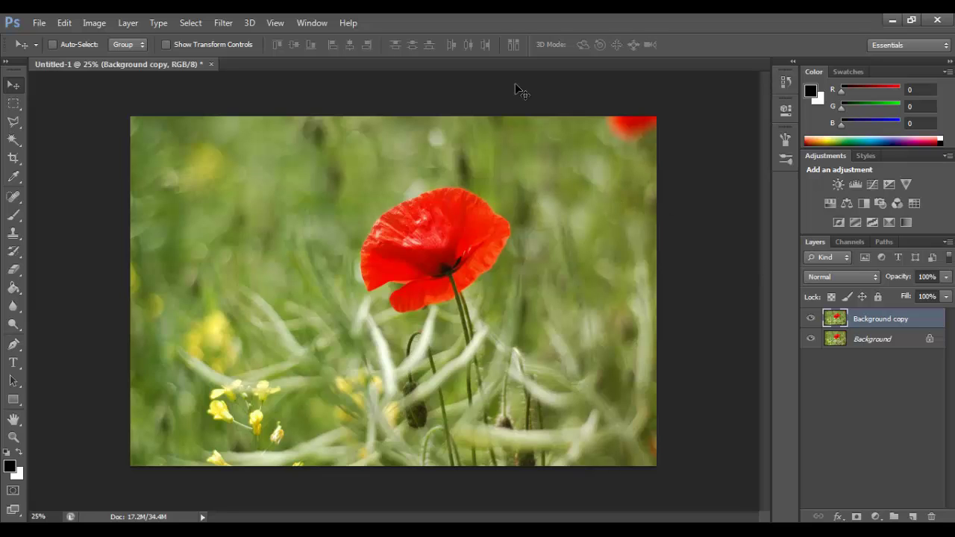
Apply a Lens Blur to the Background copy layer with a Hexagon (6) iris and a radius somewhat below 71.
left_click(225, 22)
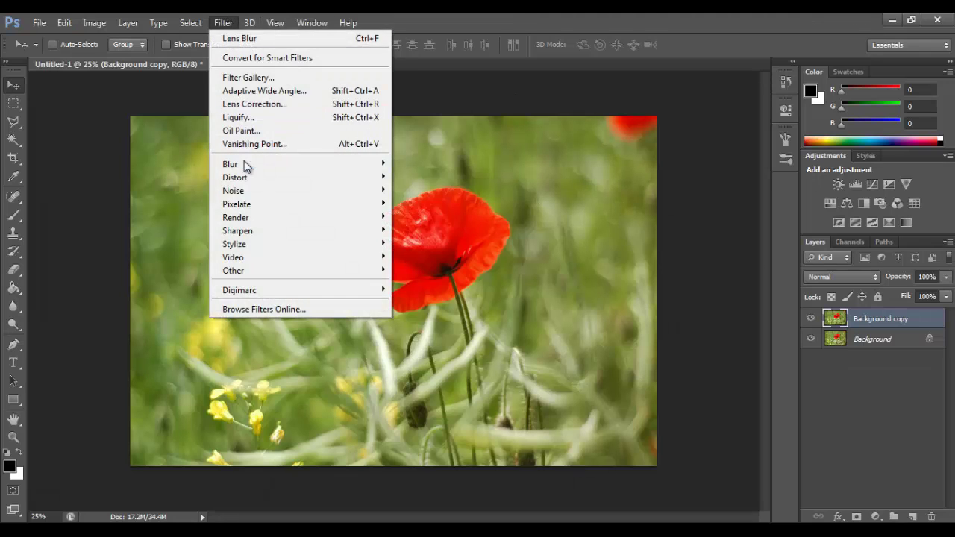
mouse_move(244, 164)
left_click(157, 276)
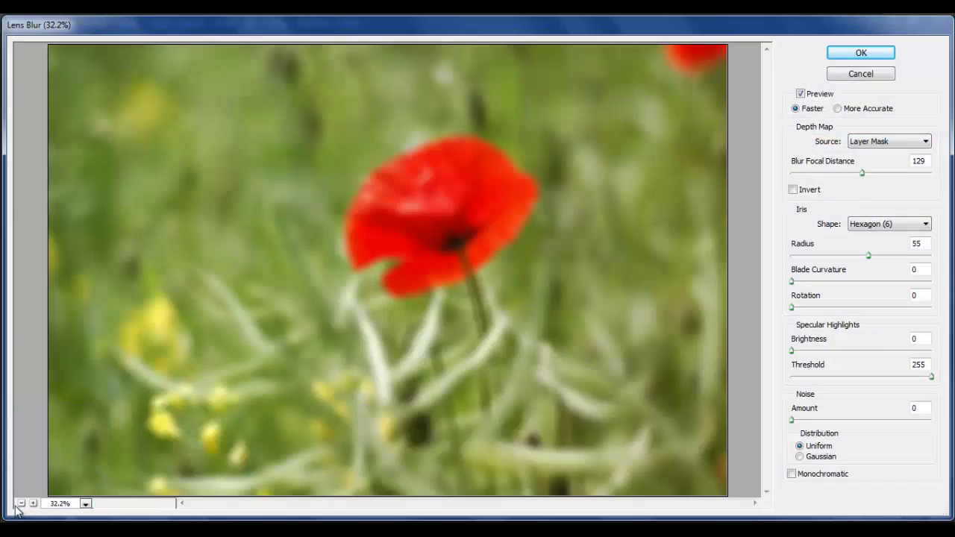
left_click(22, 504)
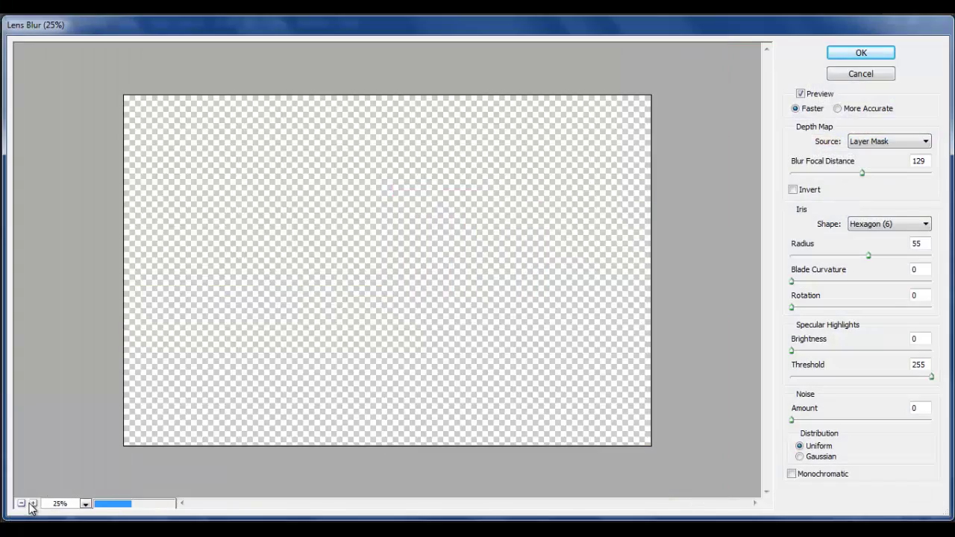
left_click(33, 503)
left_click(21, 504)
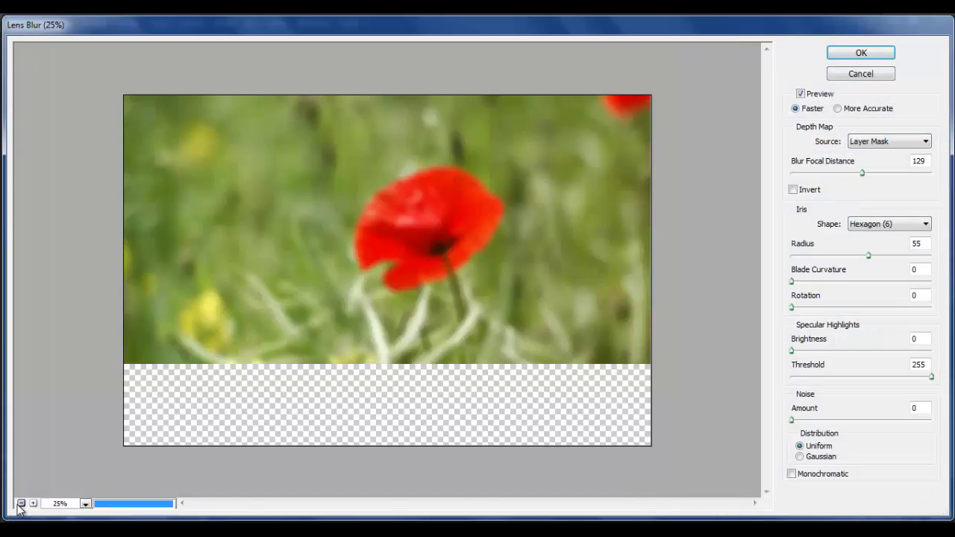
left_click(22, 504)
left_click(32, 504)
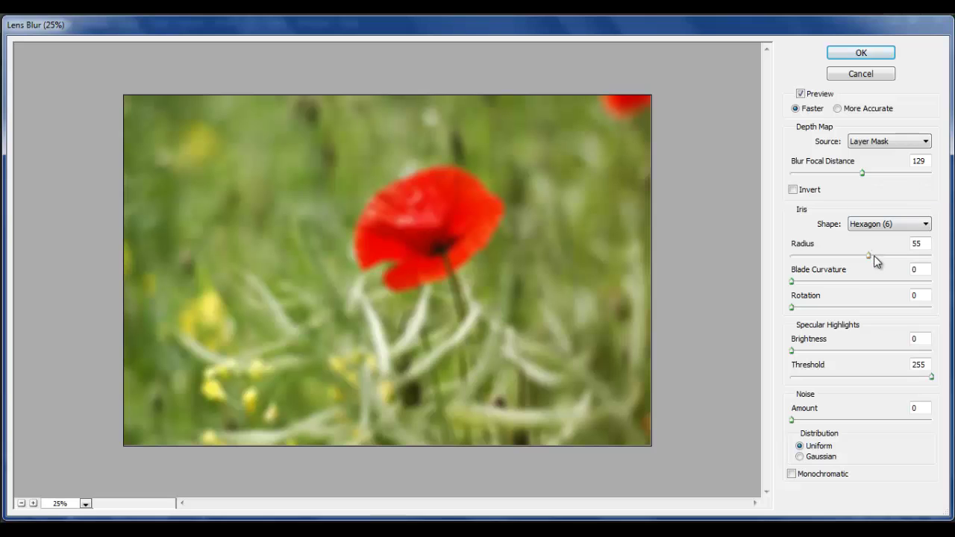
left_click_drag(869, 256, 923, 256)
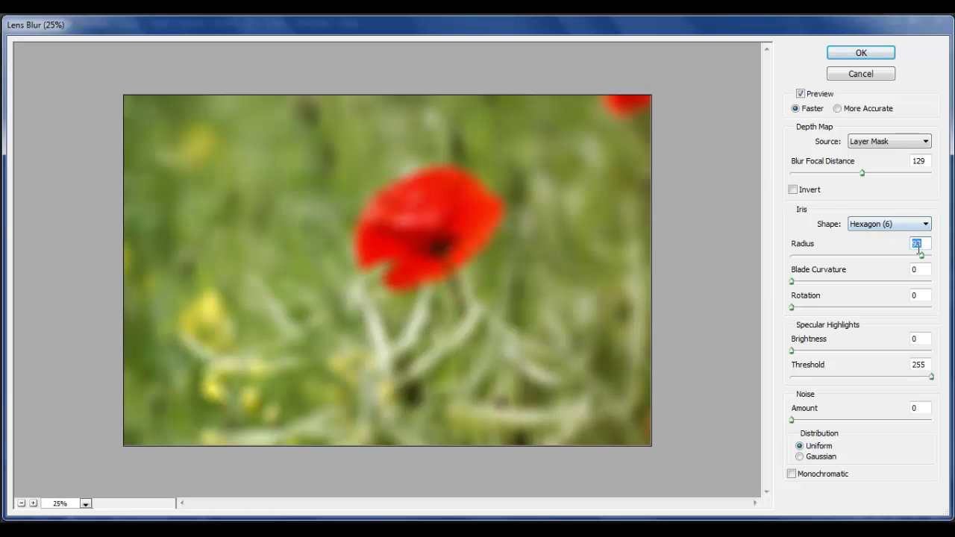
left_click_drag(918, 256, 890, 254)
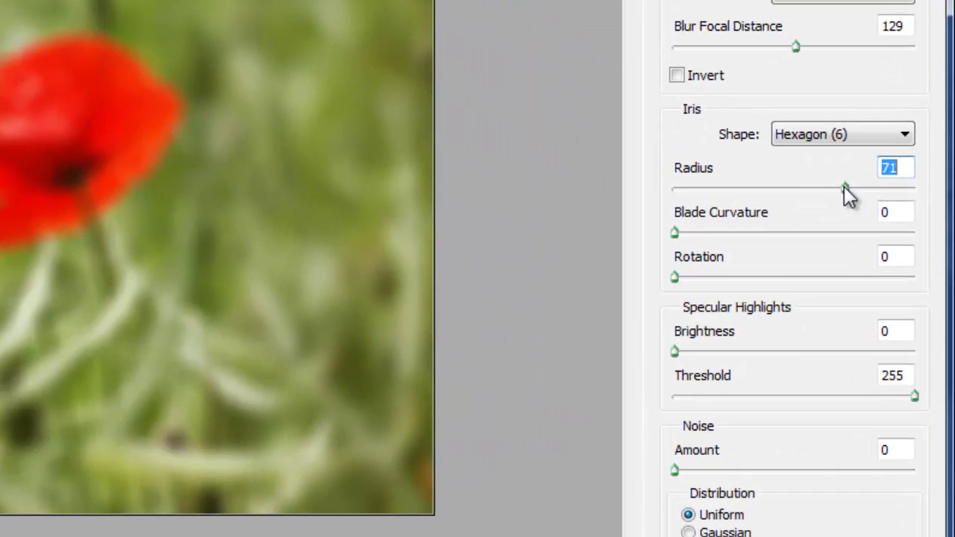
left_click_drag(844, 186, 818, 189)
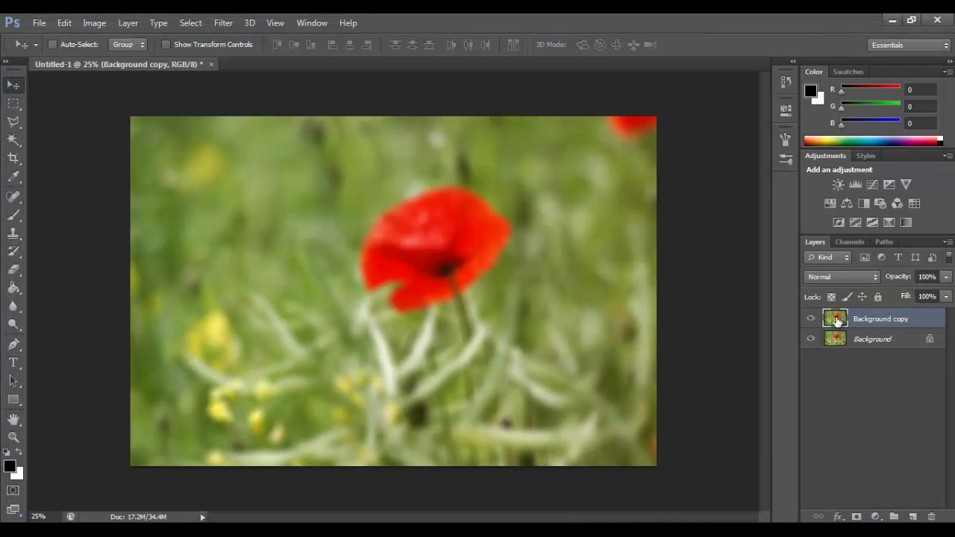
Compare the blurred copy with the sharp original by toggling the visibility of Background copy.
left_click(809, 320)
left_click(809, 321)
left_click(809, 321)
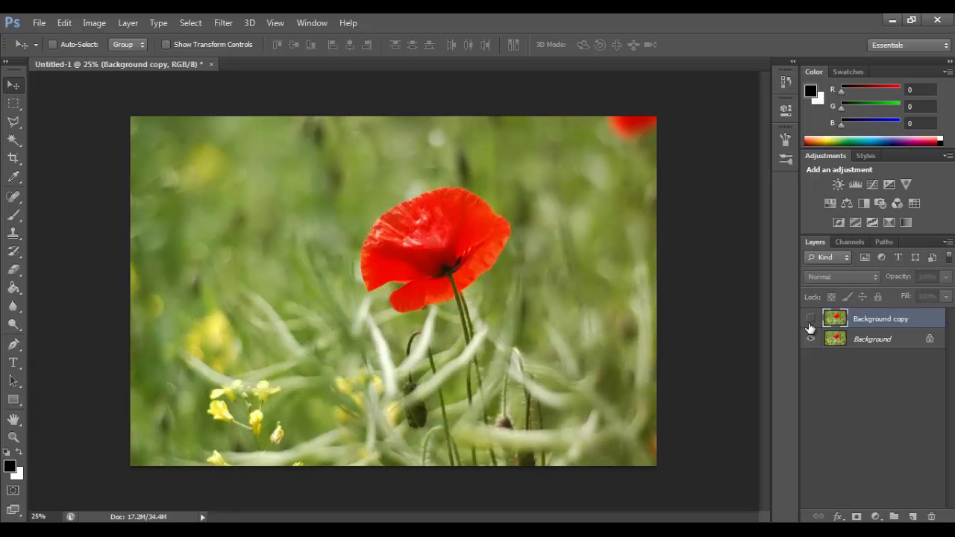
left_click(809, 321)
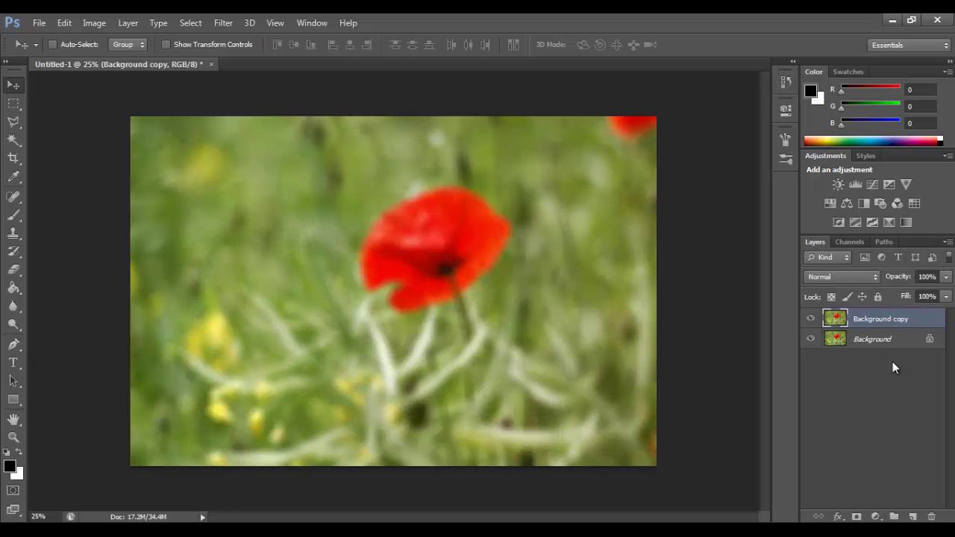
Rename the Background copy layer as Blur Layer.
double_click(883, 319)
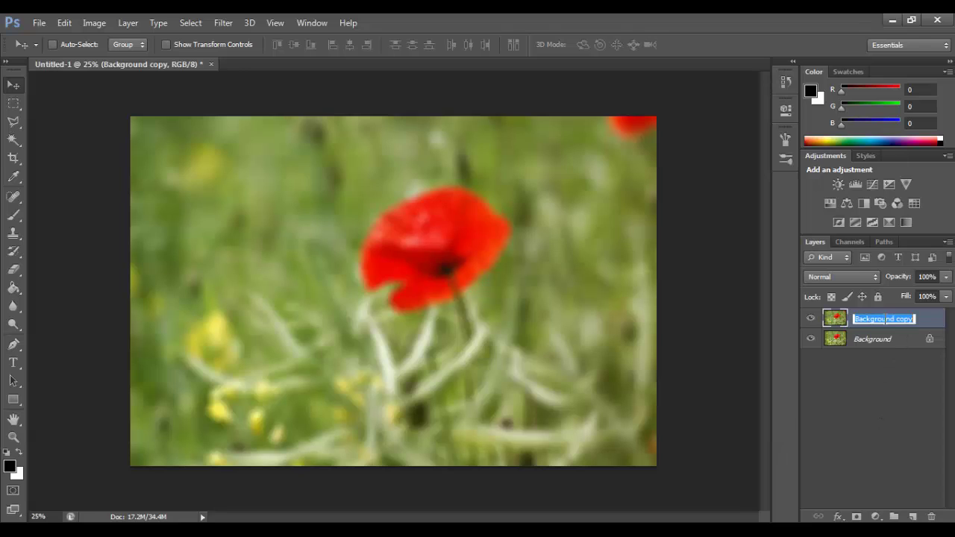
type("Blur")
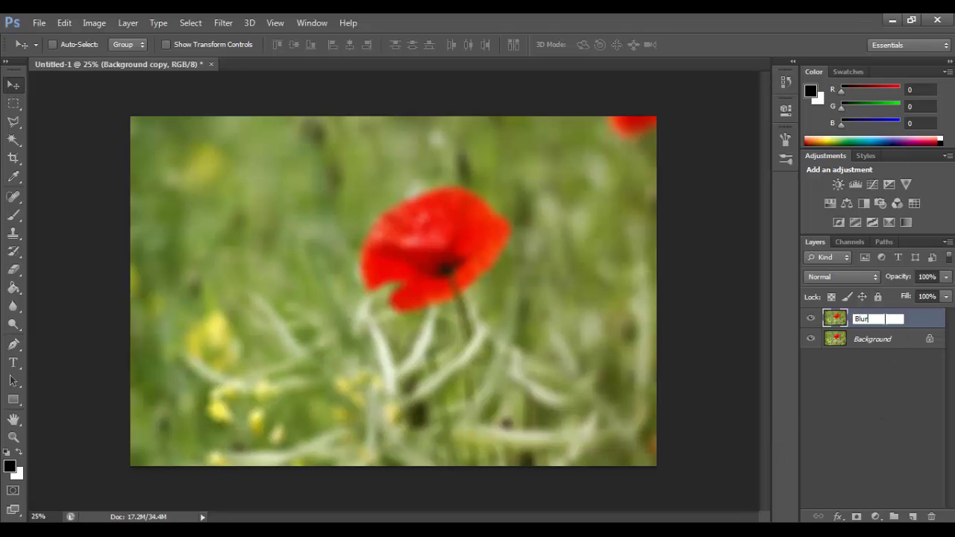
type(" Layer")
key("Return")
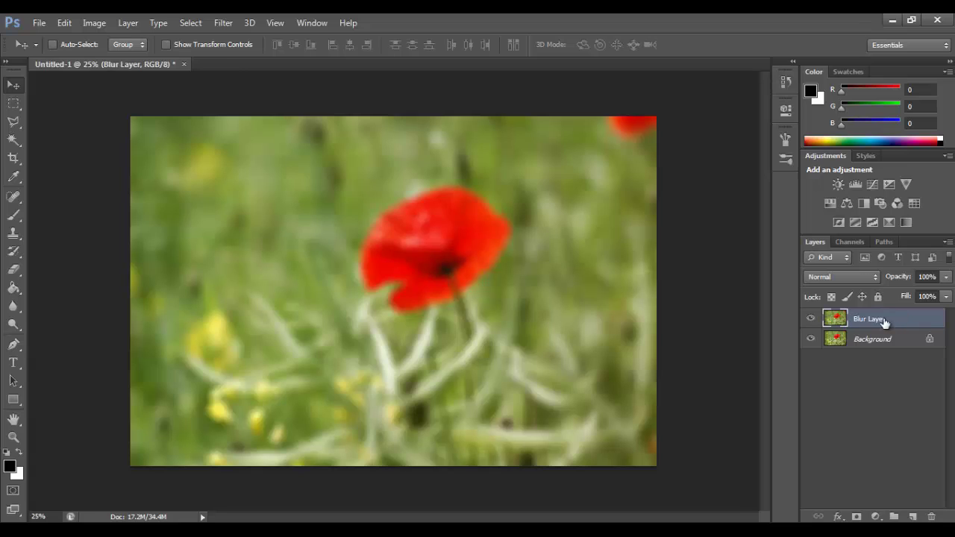
Select Blur Layer and add a layer mask to it.
double_click(879, 321)
left_click(874, 339)
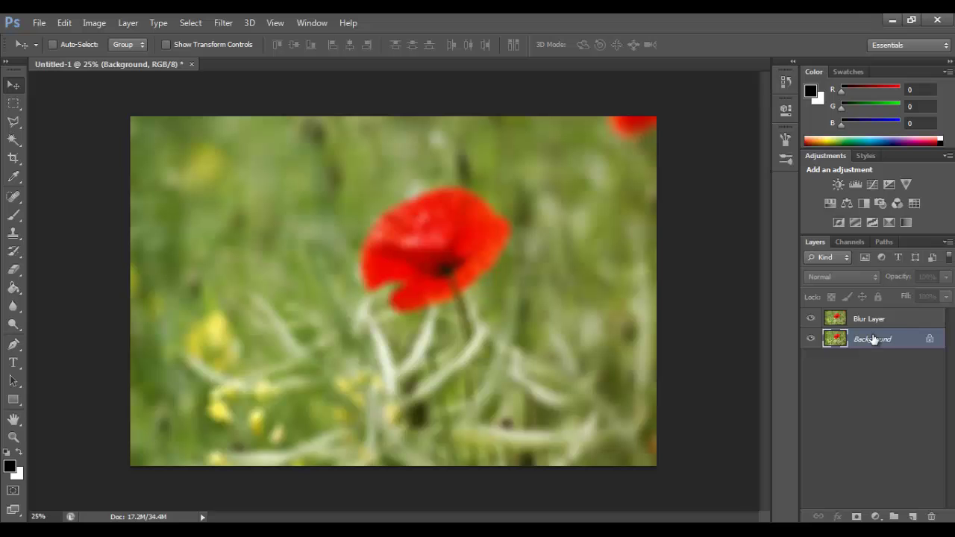
left_click(911, 322)
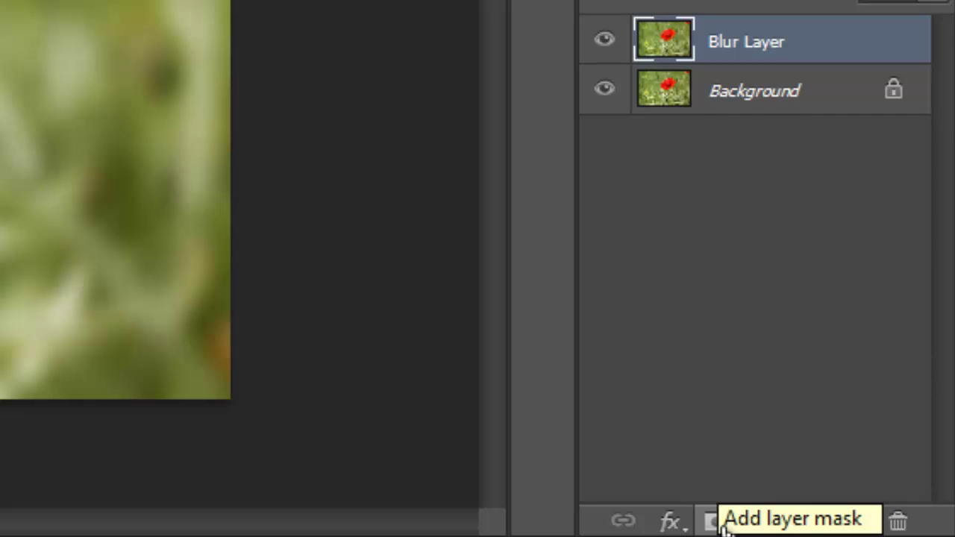
left_click(724, 524)
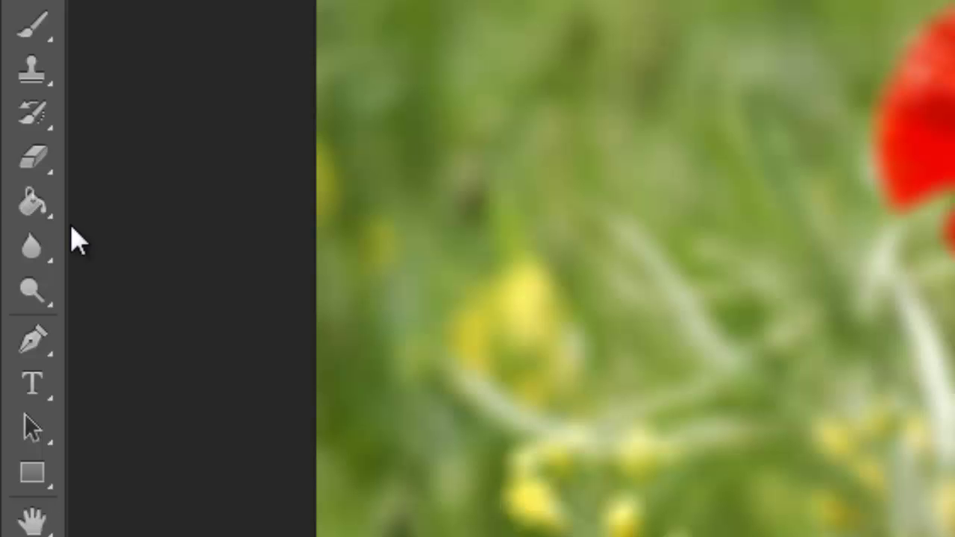
Fill the Blur Layer's mask with black using the Paint Bucket tool.
left_click(43, 217)
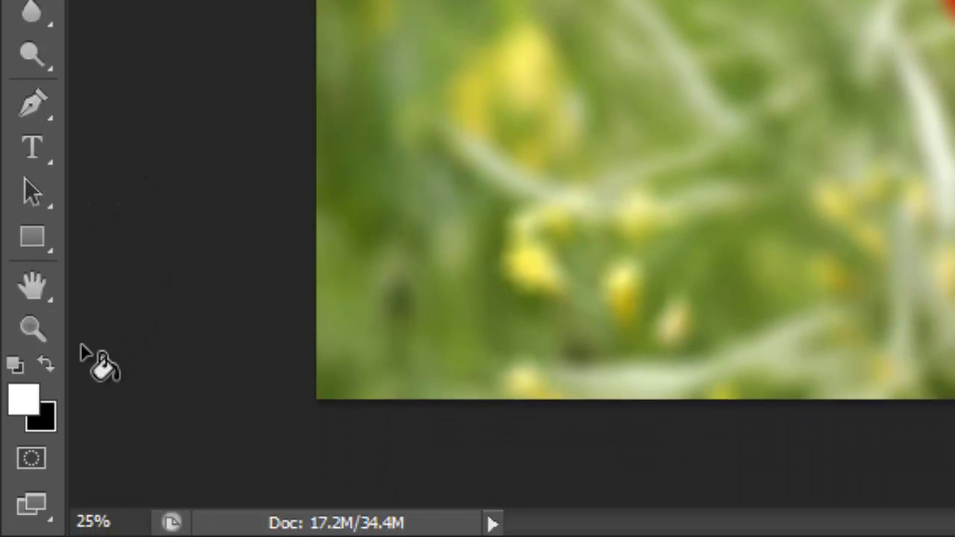
left_click(46, 366)
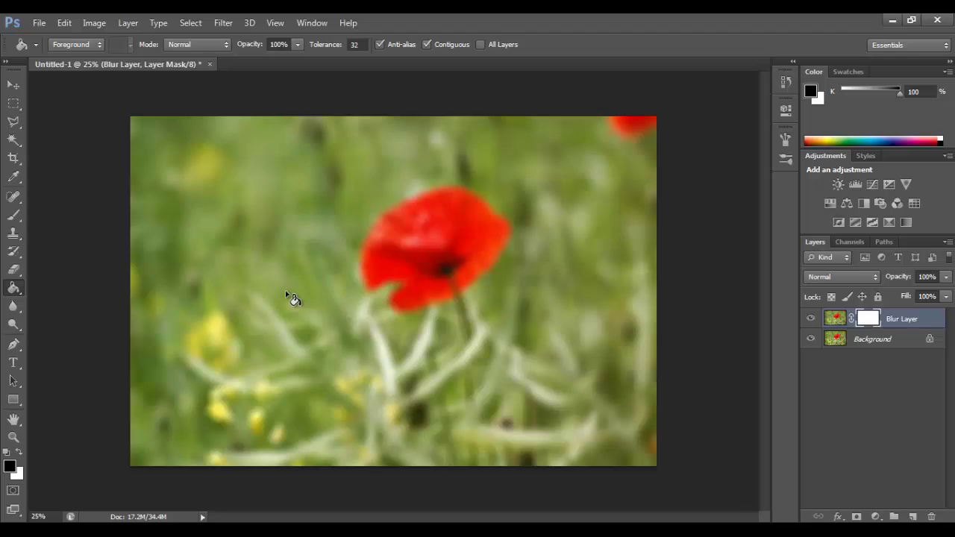
left_click(285, 293)
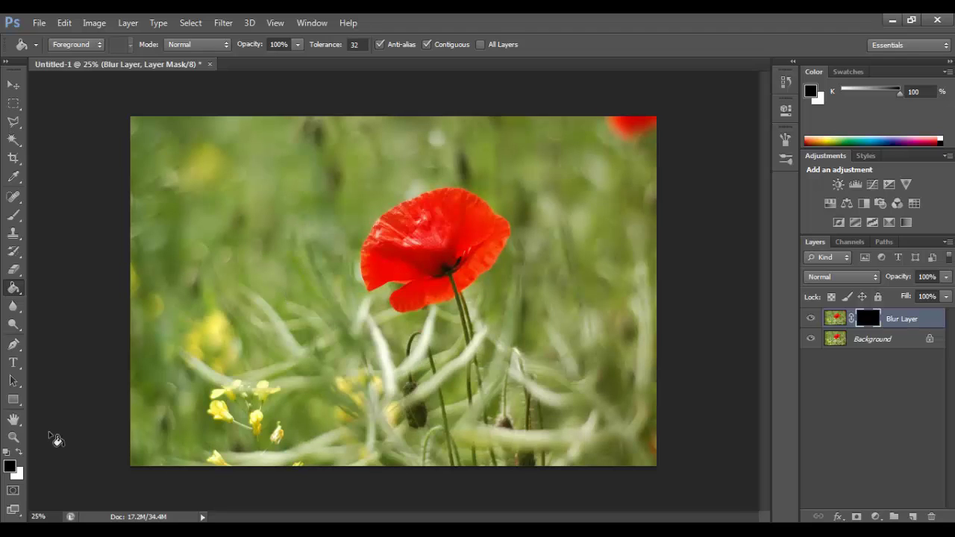
Paint the Blur Layer's mask white over the background around the poppy with a soft 825 px brush.
left_click(25, 456)
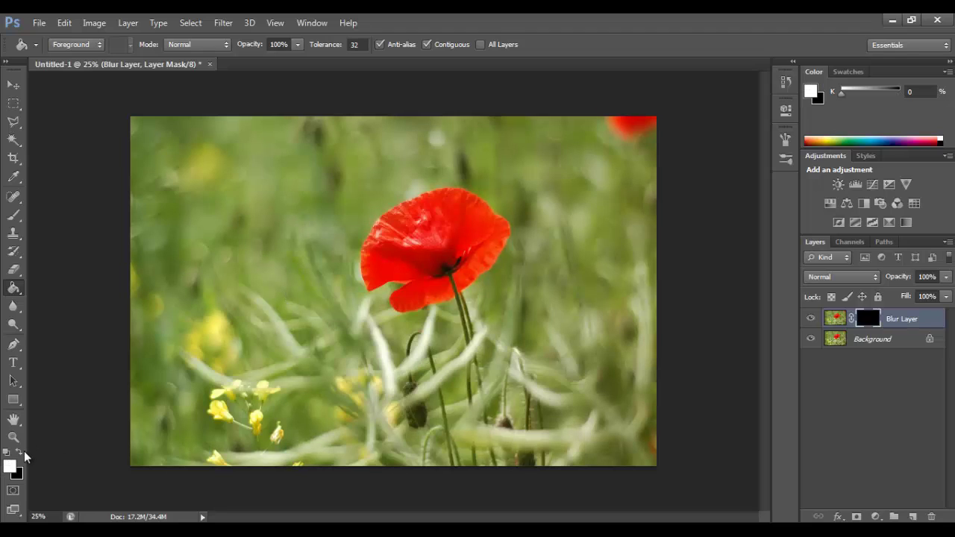
left_click(24, 456)
left_click(25, 456)
left_click(15, 215)
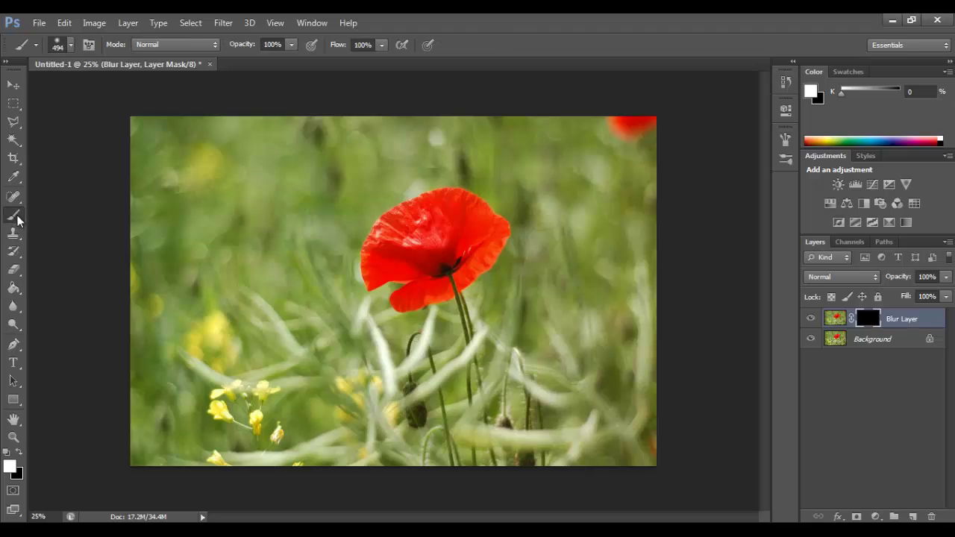
left_click(71, 45)
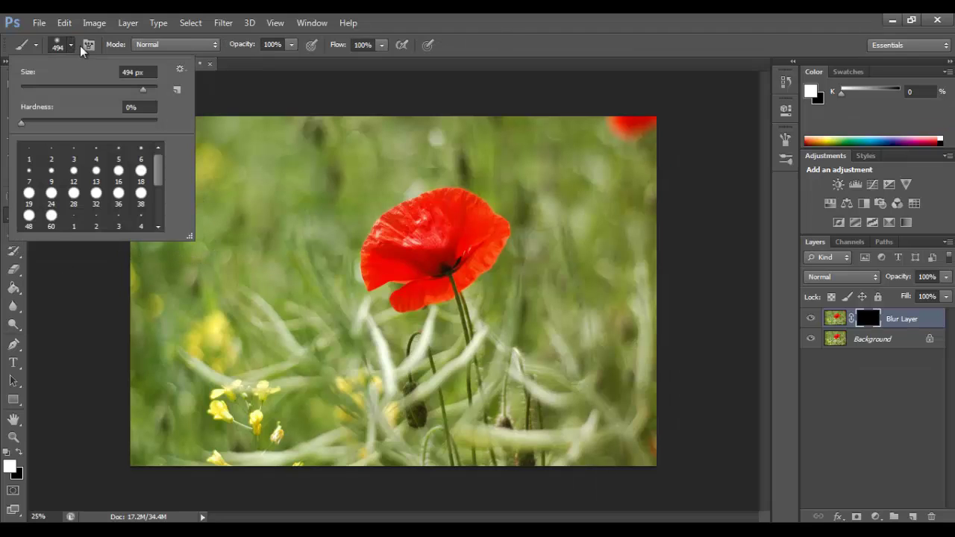
left_click_drag(145, 95, 224, 58)
left_click(224, 58)
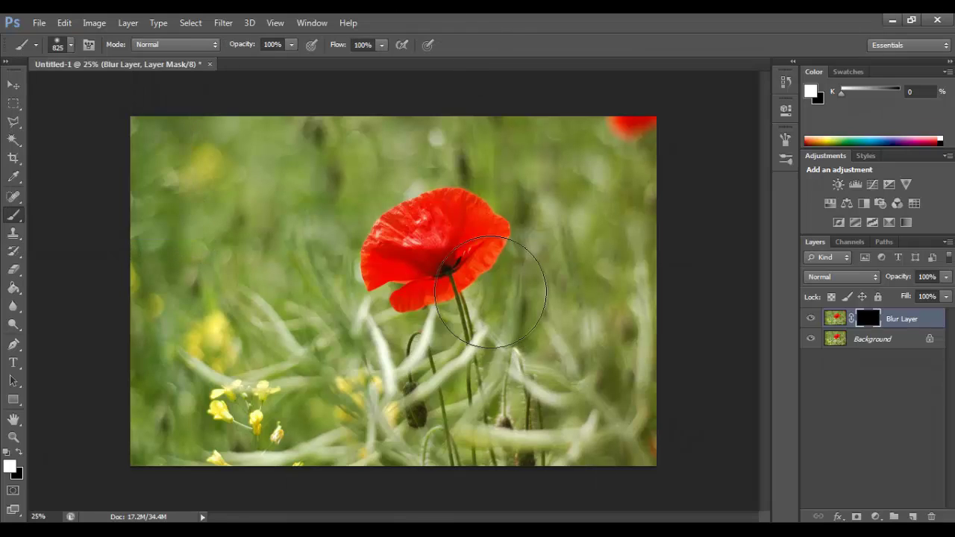
mouse_move(393, 283)
left_mouse_down()
mouse_move(482, 252)
mouse_move(368, 235)
mouse_move(511, 267)
mouse_move(399, 221)
mouse_move(484, 265)
mouse_move(479, 223)
left_mouse_up()
key("ctrl+z")
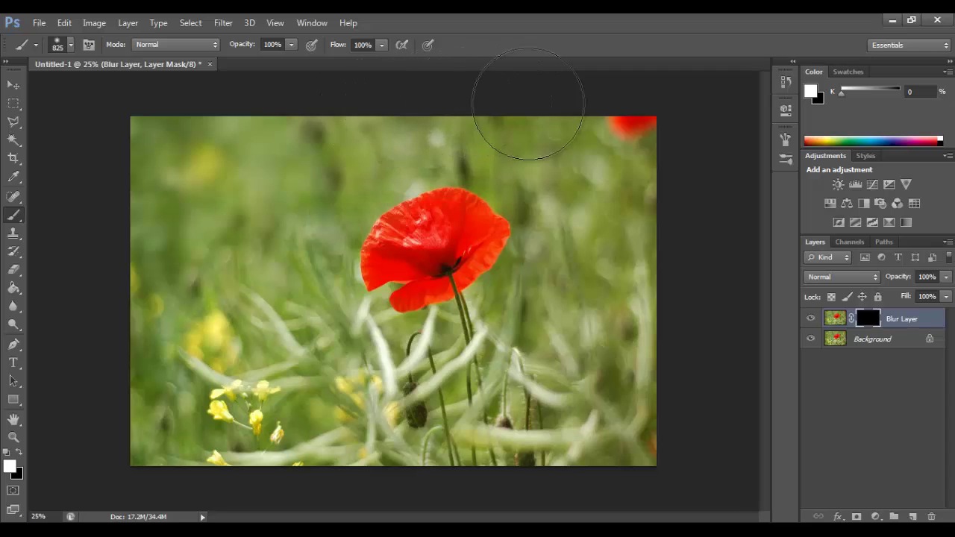
mouse_move(593, 127)
left_mouse_down()
mouse_move(540, 128)
mouse_move(568, 150)
mouse_move(606, 252)
mouse_move(607, 377)
mouse_move(548, 134)
mouse_move(617, 264)
mouse_move(625, 349)
mouse_move(580, 422)
mouse_move(637, 320)
mouse_move(606, 480)
mouse_move(629, 418)
mouse_move(544, 415)
mouse_move(606, 400)
mouse_move(560, 379)
mouse_move(452, 441)
mouse_move(380, 459)
mouse_move(326, 448)
mouse_move(421, 455)
mouse_move(349, 410)
mouse_move(457, 399)
mouse_move(432, 428)
mouse_move(399, 395)
mouse_move(295, 421)
mouse_move(197, 397)
mouse_move(289, 437)
mouse_move(141, 307)
mouse_move(190, 419)
mouse_move(155, 249)
mouse_move(230, 384)
mouse_move(236, 239)
mouse_move(248, 291)
mouse_move(282, 337)
mouse_move(269, 217)
mouse_move(301, 322)
mouse_move(300, 303)
mouse_move(288, 278)
mouse_move(313, 390)
mouse_move(284, 444)
mouse_move(321, 314)
mouse_move(320, 160)
left_mouse_up()
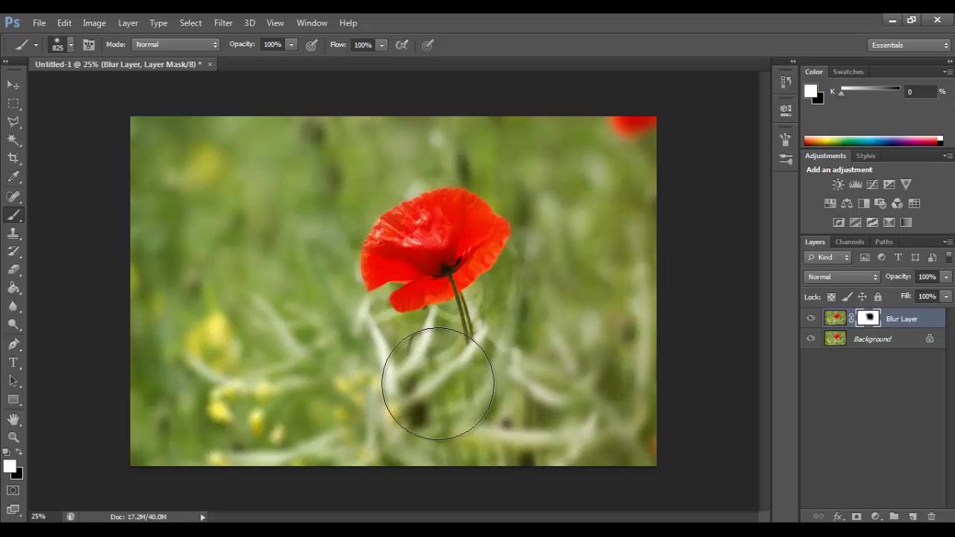
Reduce the brush to 349 px and paint the mask white closer around the poppy and its stem.
left_click(65, 46)
left_click_drag(123, 86, 96, 85)
key("Return")
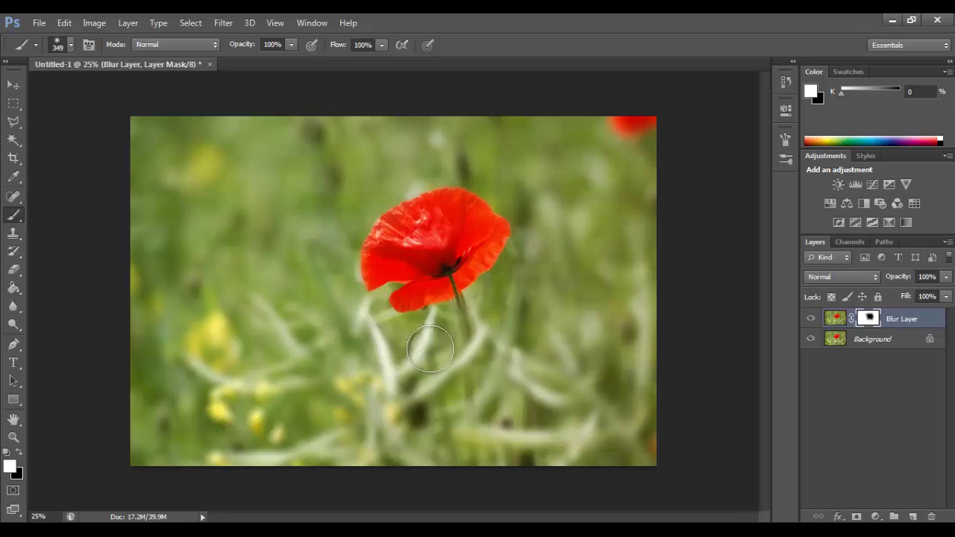
Paint black on the mask along the upper stem with a 191 px brush to restore its sharpness.
left_click(20, 452)
left_click(71, 46)
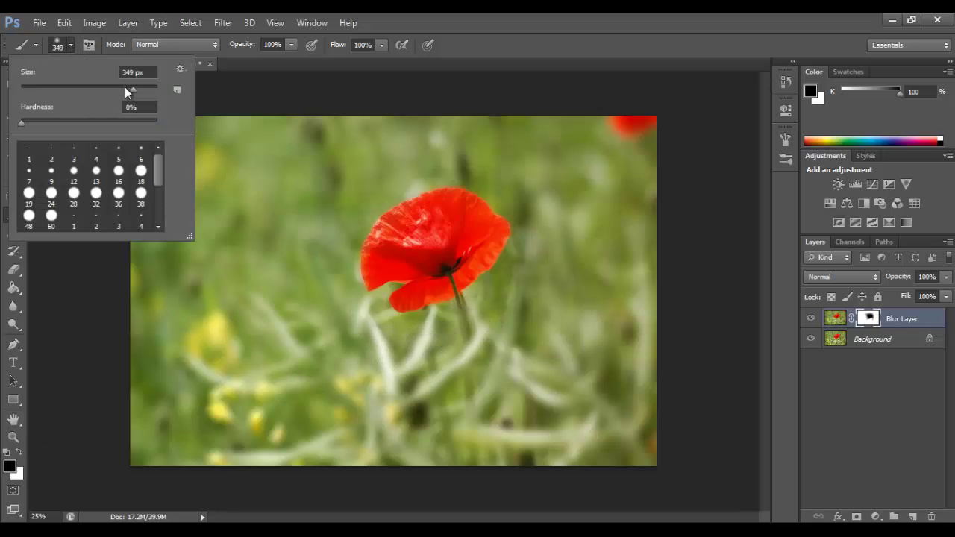
left_click_drag(124, 88, 120, 88)
key("Return")
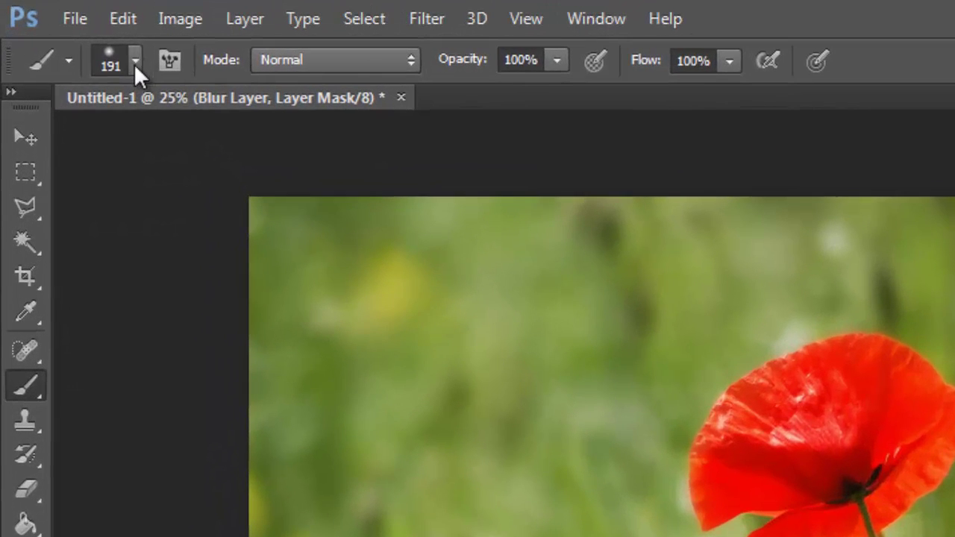
left_click(135, 63)
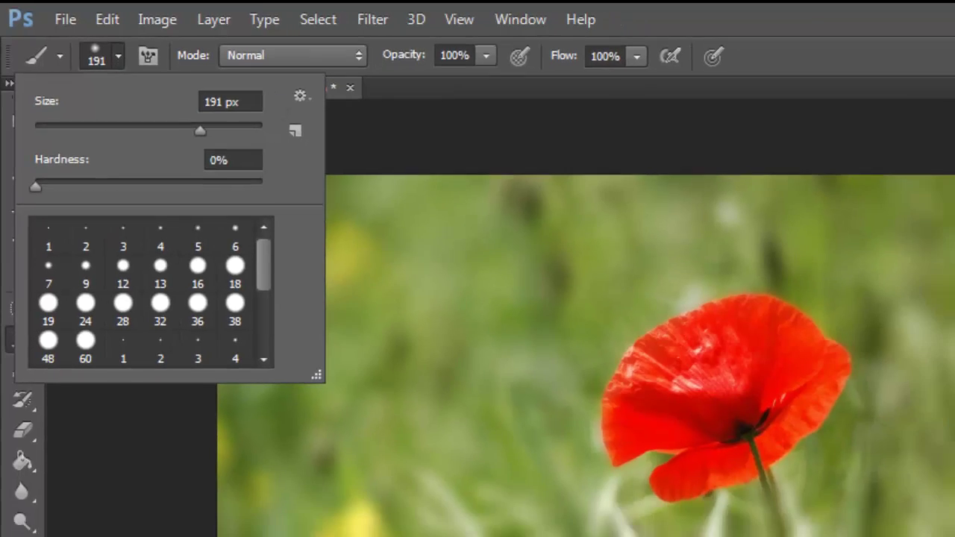
key("Return")
left_click_drag(458, 295, 467, 337)
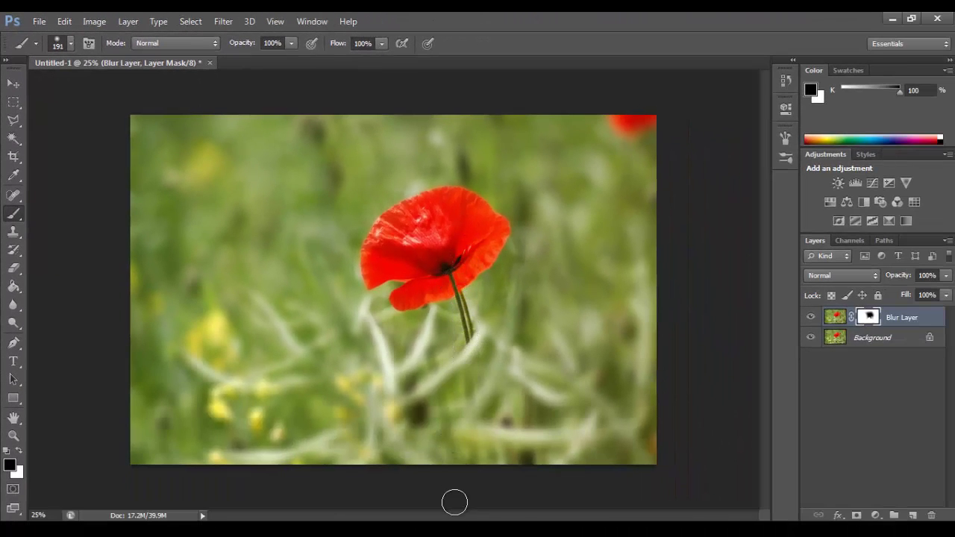
Enlarge the brush to 288 px and paint black on the mask further down the stem.
left_click(61, 37)
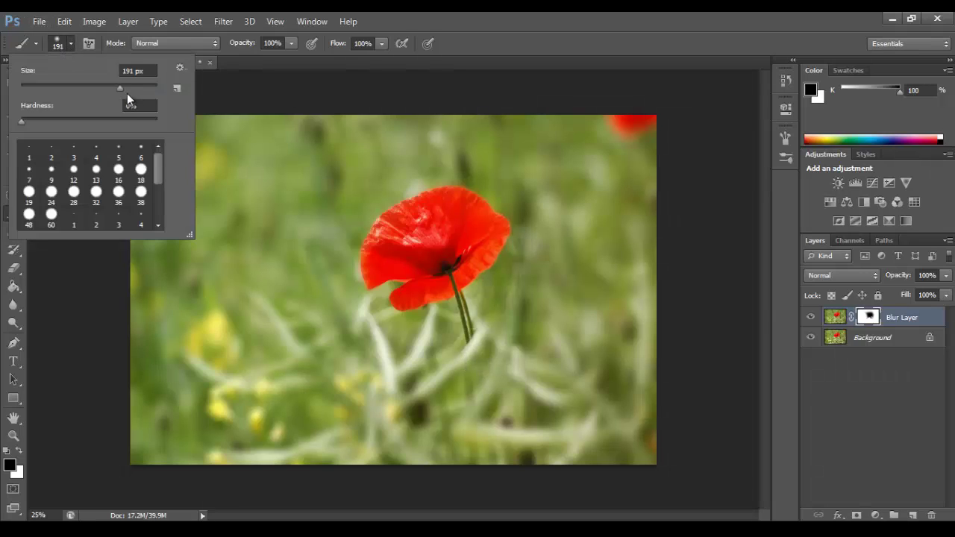
left_click_drag(129, 86, 129, 86)
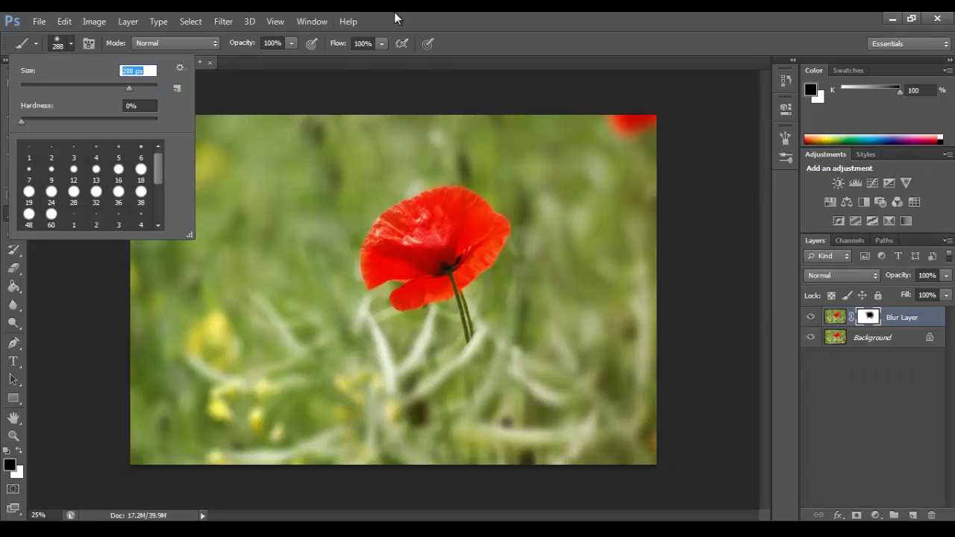
key("Return")
left_click_drag(460, 305, 464, 364)
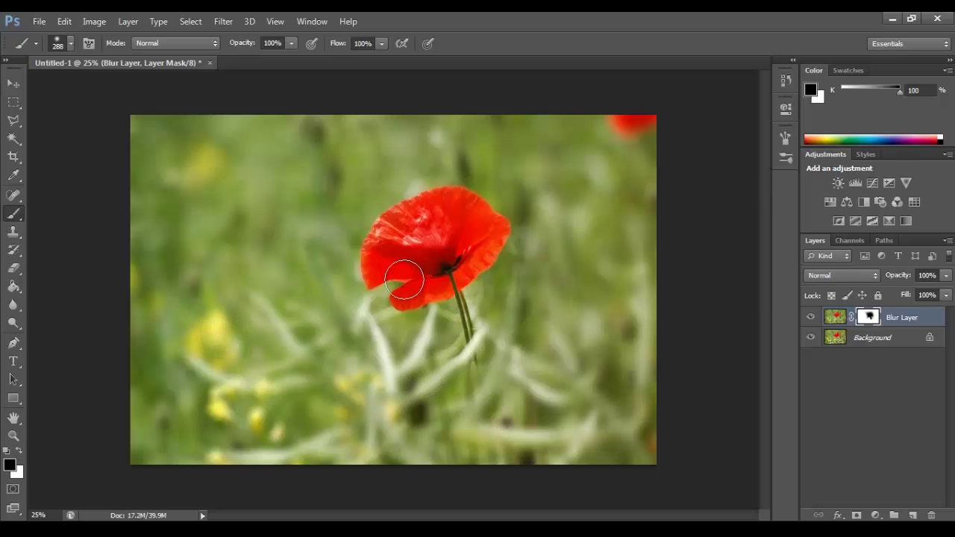
Try painting white across the poppy's petals on the mask, and restore the petals by painting over them in black.
left_click(19, 455)
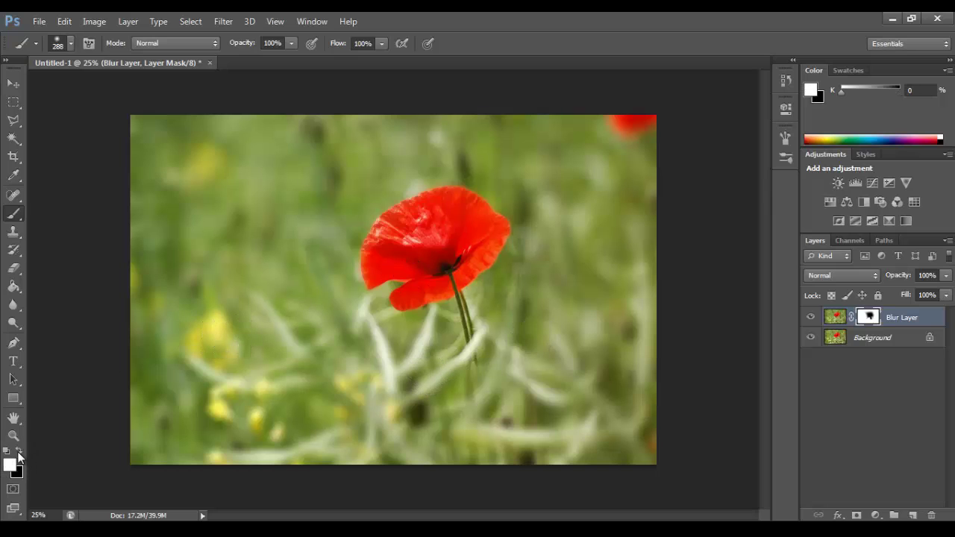
left_click_drag(348, 278, 447, 227)
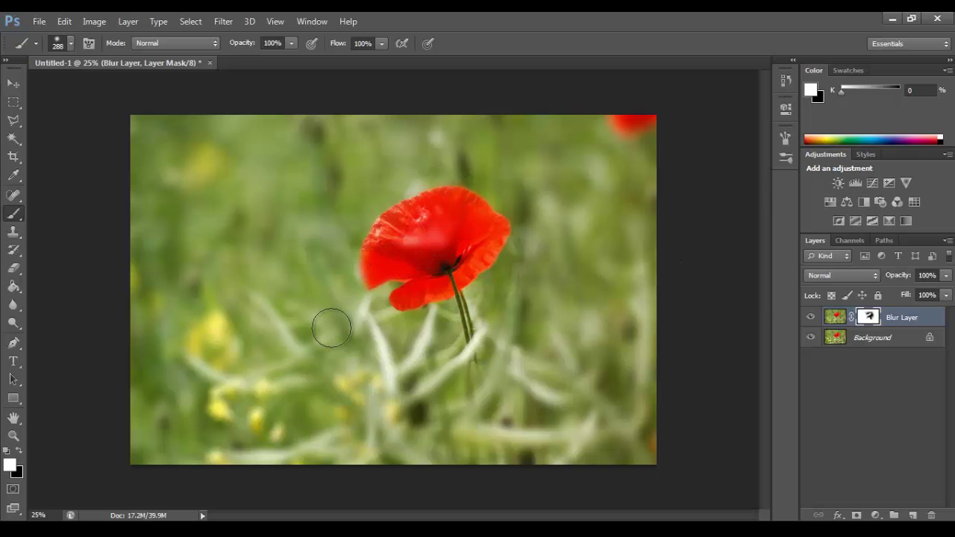
left_click(21, 454)
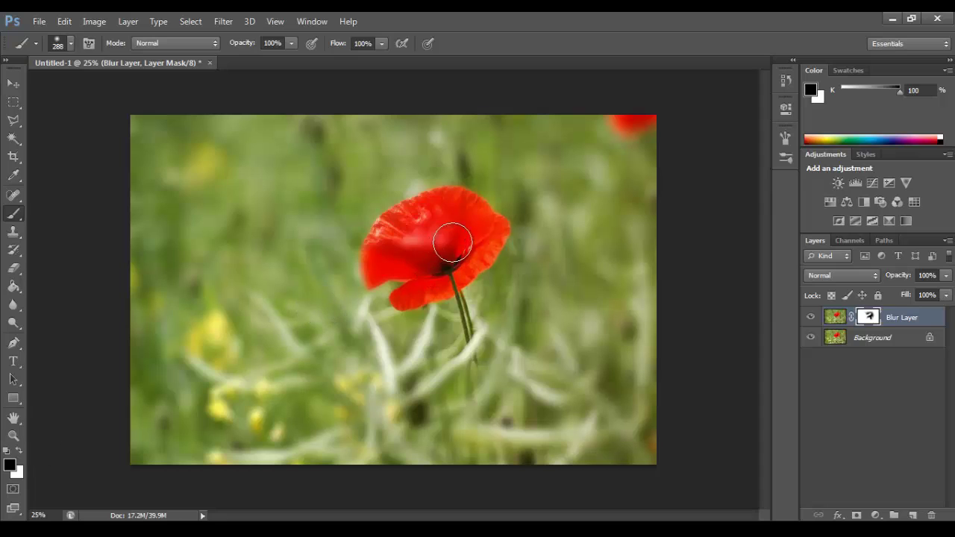
left_click_drag(430, 243, 385, 256)
mouse_move(385, 278)
left_mouse_down()
mouse_move(424, 276)
mouse_move(414, 289)
mouse_move(448, 249)
mouse_move(400, 211)
mouse_move(394, 226)
mouse_move(451, 215)
mouse_move(486, 236)
left_mouse_up()
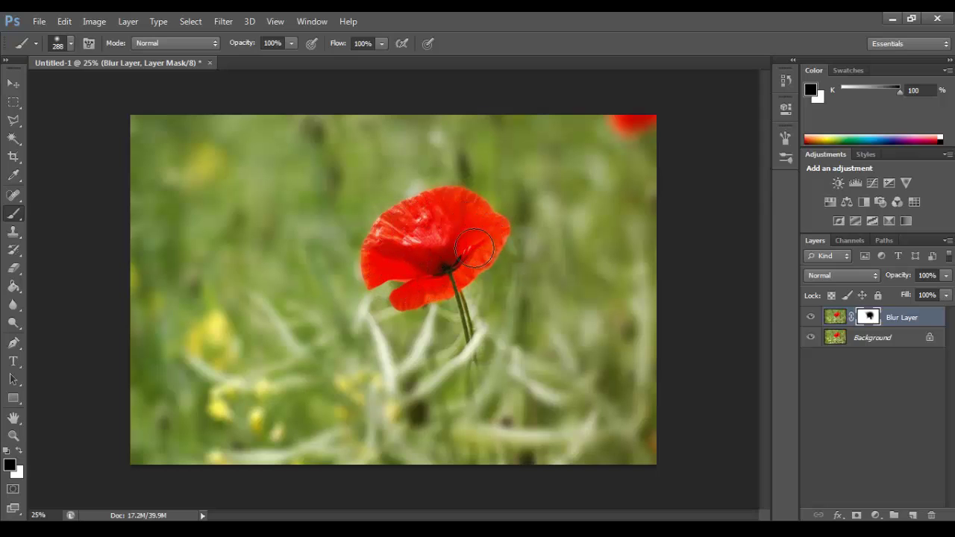
mouse_move(440, 274)
left_mouse_down()
mouse_move(409, 283)
mouse_move(455, 267)
mouse_move(444, 227)
mouse_move(448, 250)
mouse_move(416, 204)
left_mouse_up()
Try harder brush settings, including 62% hardness, by painting white over the poppy's petals on the mask.
left_click(69, 43)
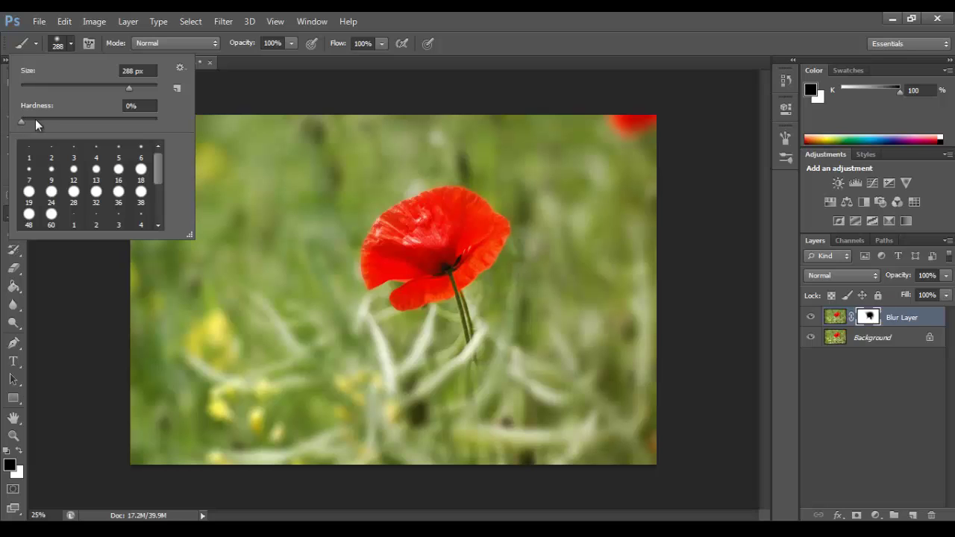
key("Return")
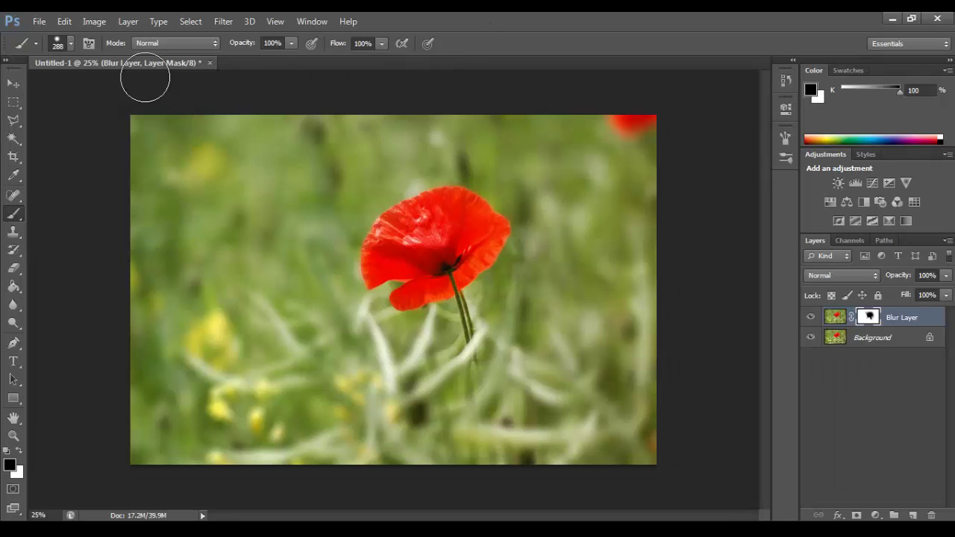
left_click(22, 453)
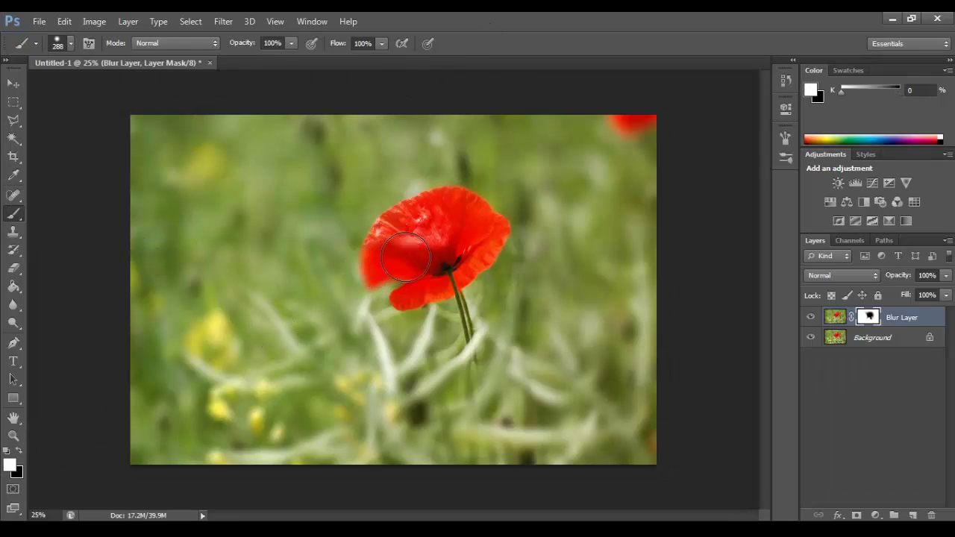
left_click(56, 45)
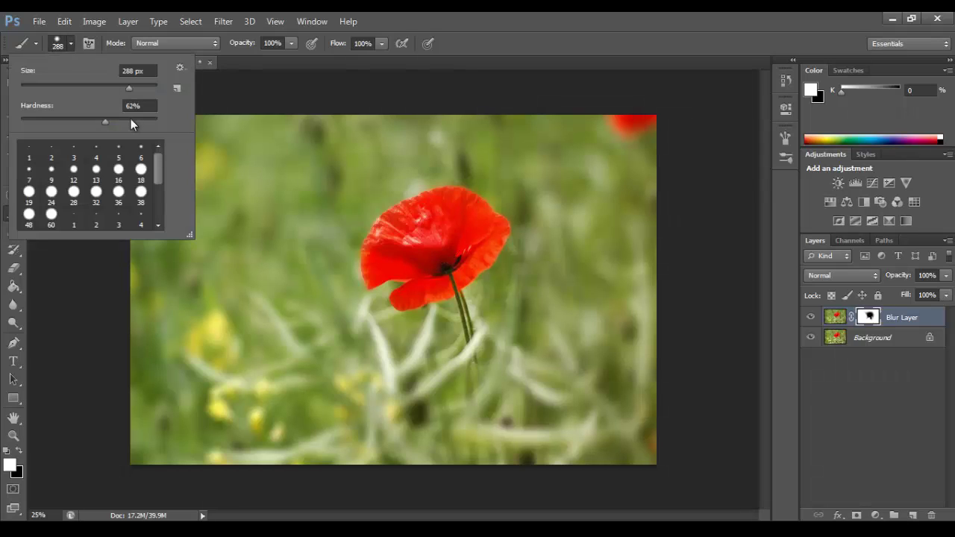
key("Return")
mouse_move(341, 273)
left_mouse_down()
mouse_move(450, 240)
mouse_move(418, 224)
mouse_move(383, 245)
mouse_move(429, 205)
mouse_move(382, 287)
left_mouse_up()
Try the 288 px brush at 0% hardness by painting white across the enlarged poppy's petals.
left_click(13, 437)
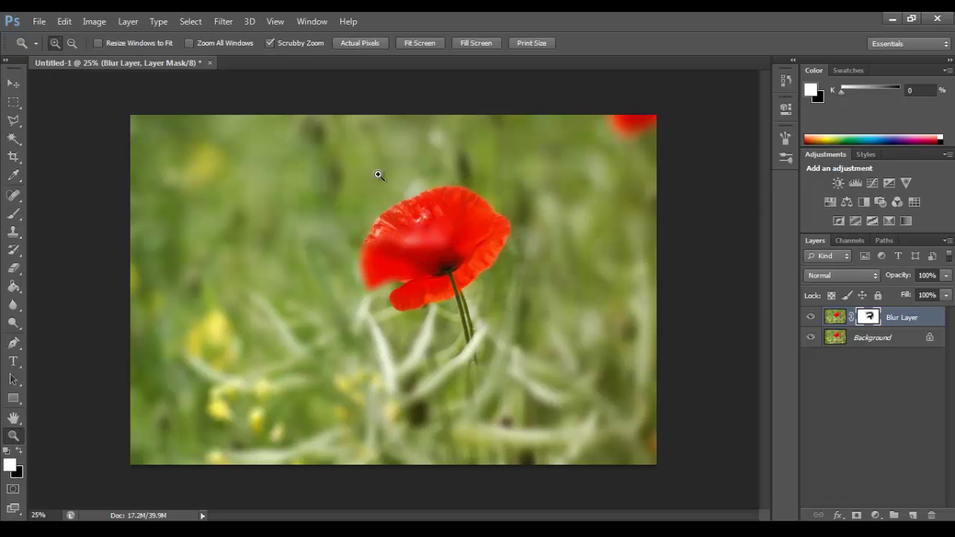
left_click_drag(379, 175, 431, 307)
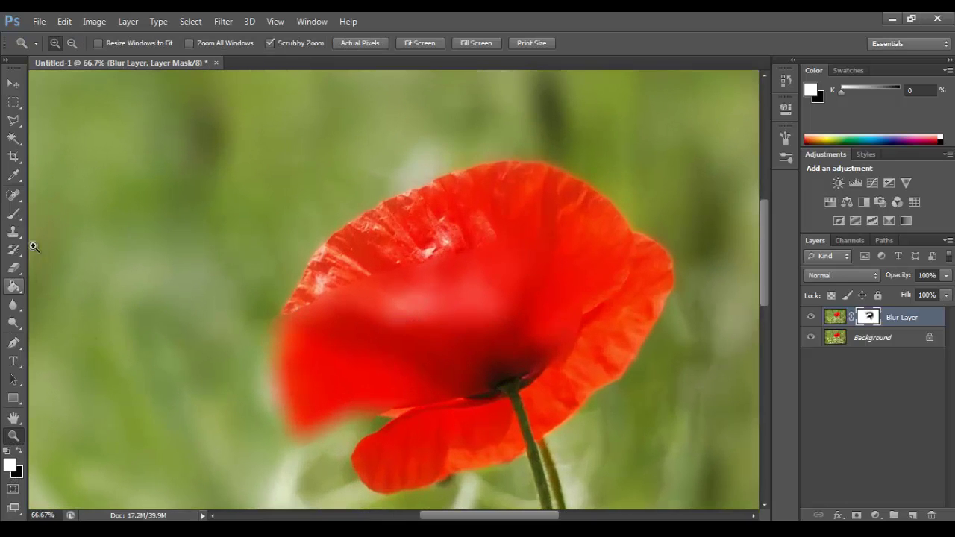
left_click(13, 214)
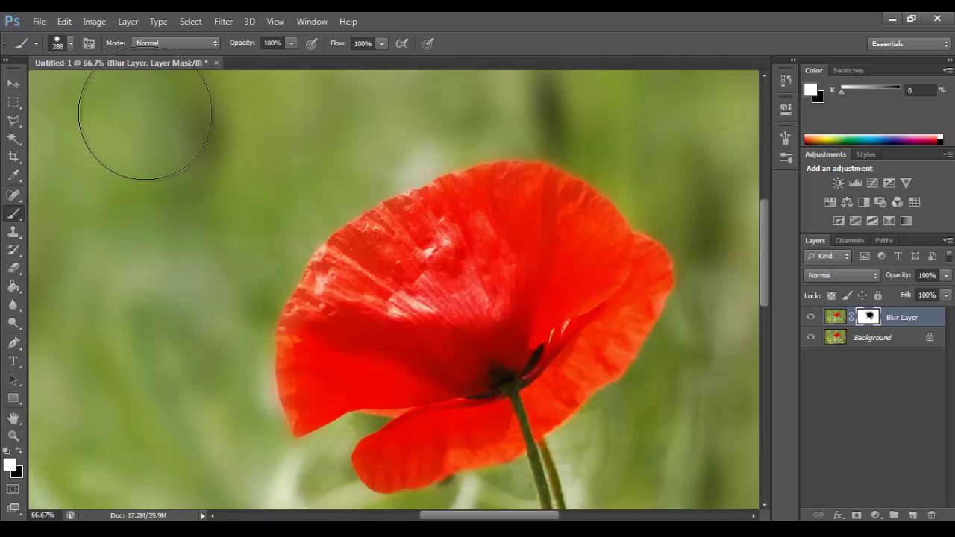
left_click(71, 43)
double_click(139, 106)
key("Return")
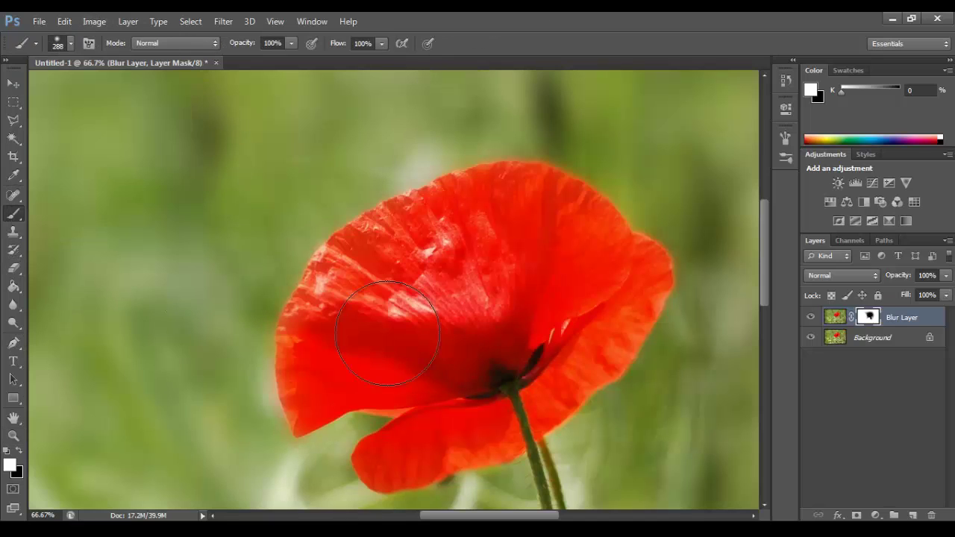
mouse_move(309, 406)
left_mouse_down()
mouse_move(493, 331)
mouse_move(518, 304)
mouse_move(285, 400)
mouse_move(414, 337)
mouse_move(501, 258)
left_mouse_up()
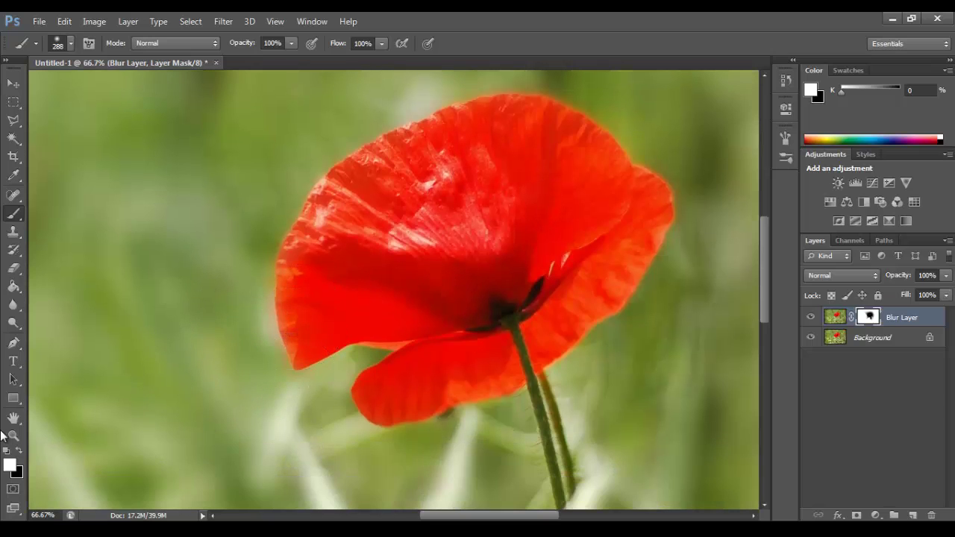
Paint black on the mask along the inside of the petal edges with a 74 px brush at 100% hardness.
left_click(14, 435)
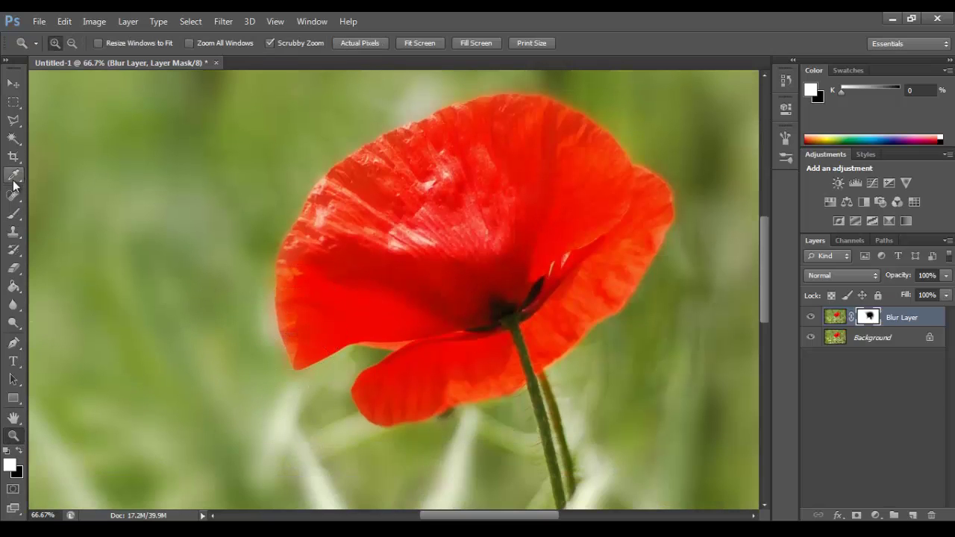
left_click(13, 214)
left_click(71, 43)
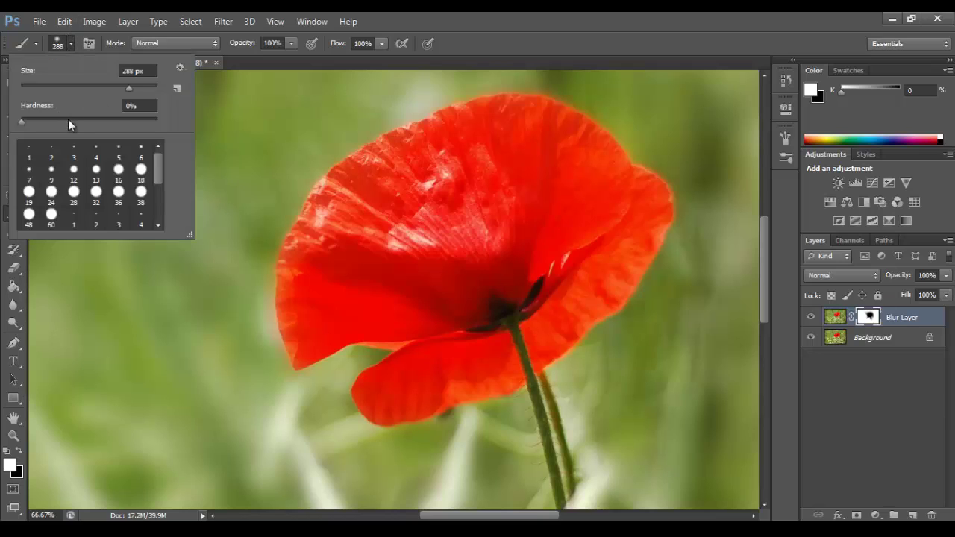
left_click_drag(90, 91, 65, 90)
left_click(599, 16)
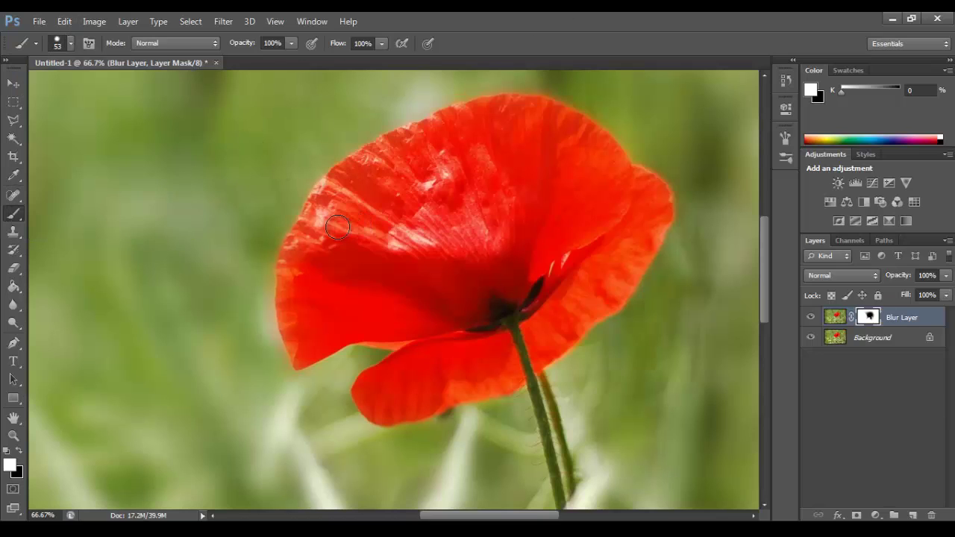
left_click(19, 449)
left_click(71, 42)
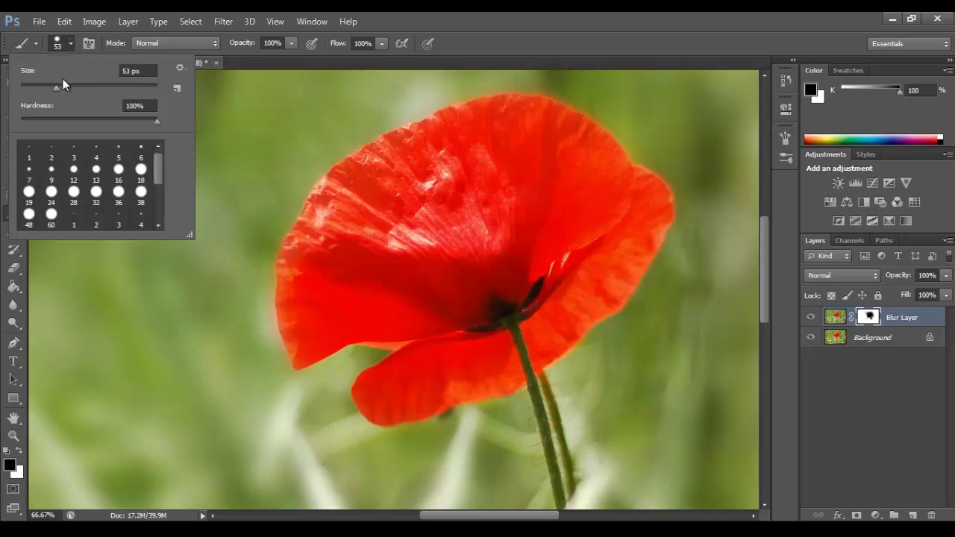
left_click_drag(64, 89, 69, 90)
left_click(260, 16)
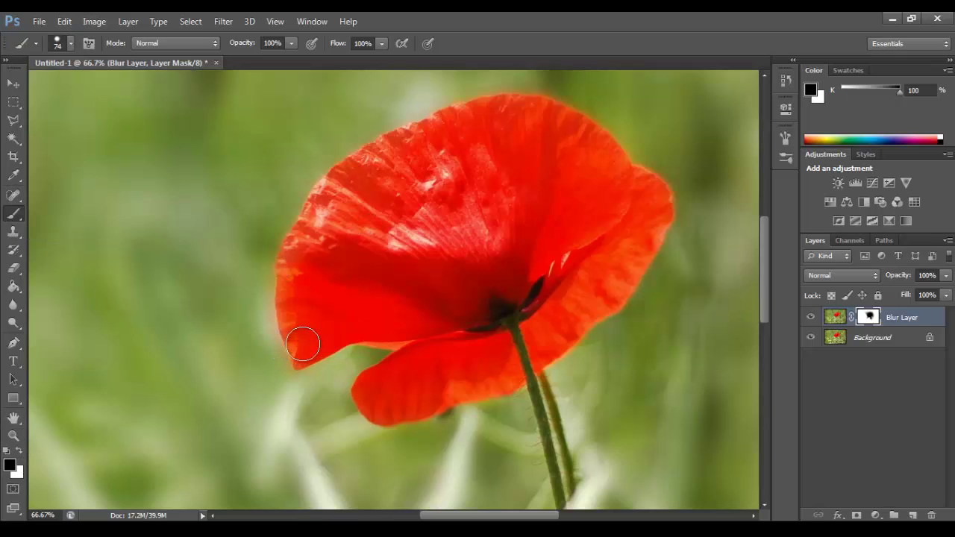
mouse_move(302, 344)
left_mouse_down()
mouse_move(293, 268)
mouse_move(315, 216)
mouse_move(357, 172)
mouse_move(446, 145)
left_mouse_up()
mouse_move(487, 112)
left_mouse_down()
mouse_move(560, 124)
mouse_move(612, 165)
mouse_move(617, 186)
mouse_move(642, 191)
mouse_move(652, 215)
mouse_move(623, 273)
left_mouse_up()
left_click_drag(592, 302, 545, 346)
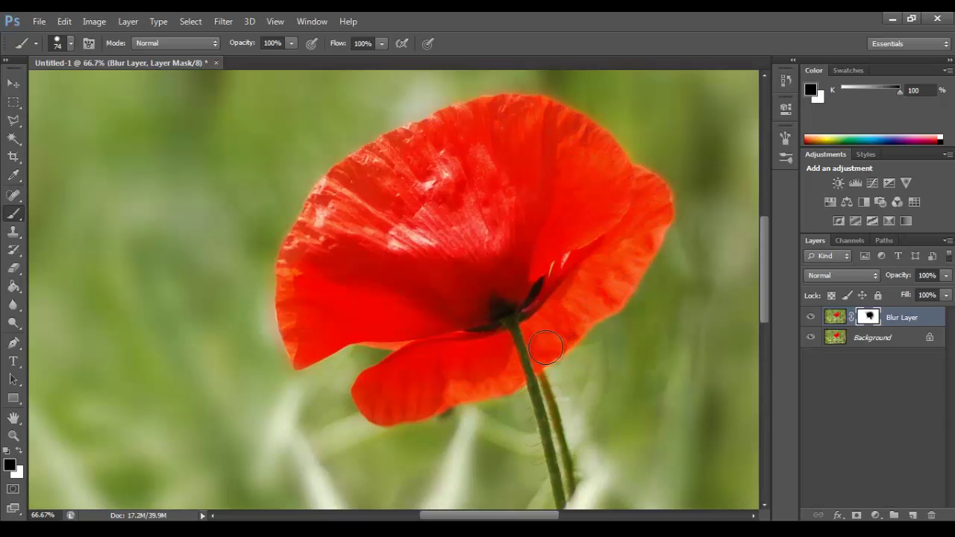
scroll(428, 371, "down", 3)
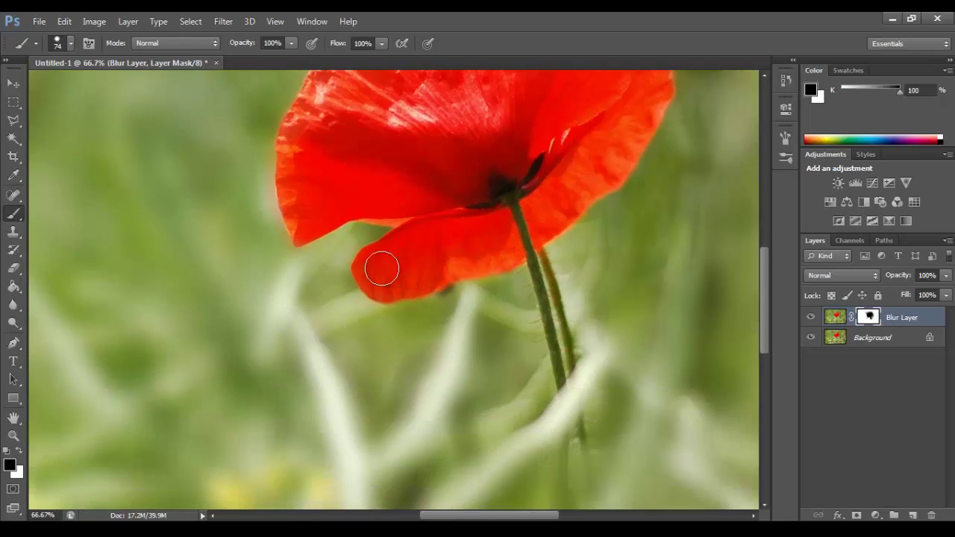
Return to the 25% view of the whole photo and flatten the image into a single layer.
left_click(13, 435)
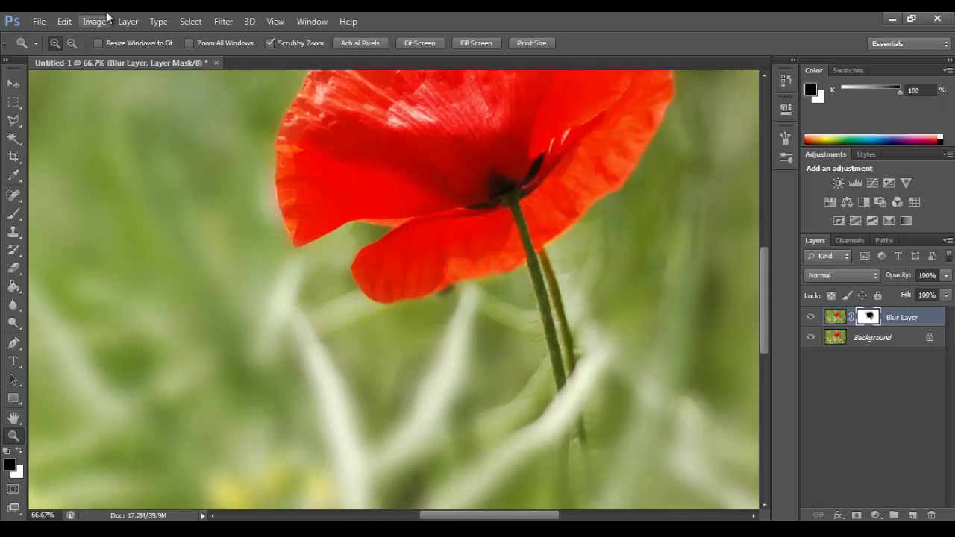
left_click(72, 43)
left_click(396, 208)
left_click(396, 208)
left_click(396, 209)
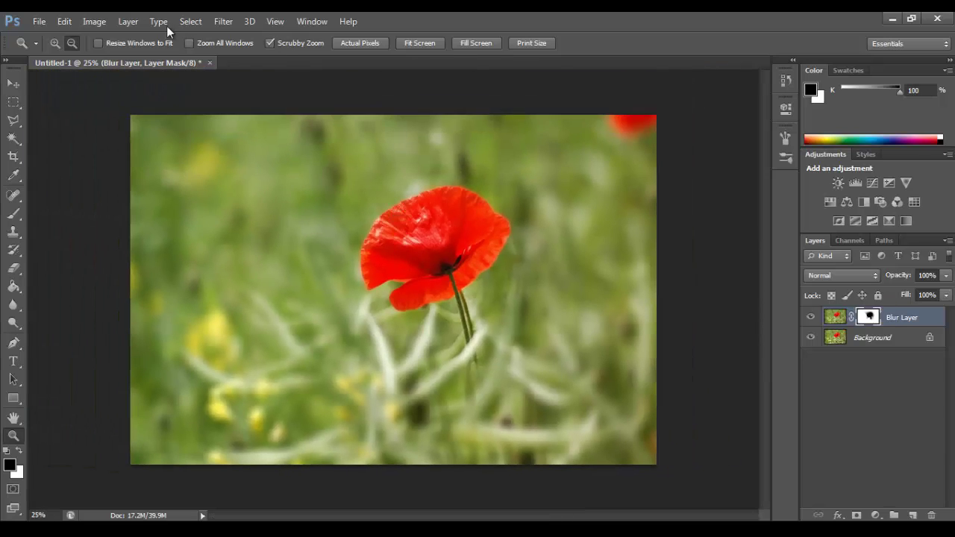
left_click(128, 21)
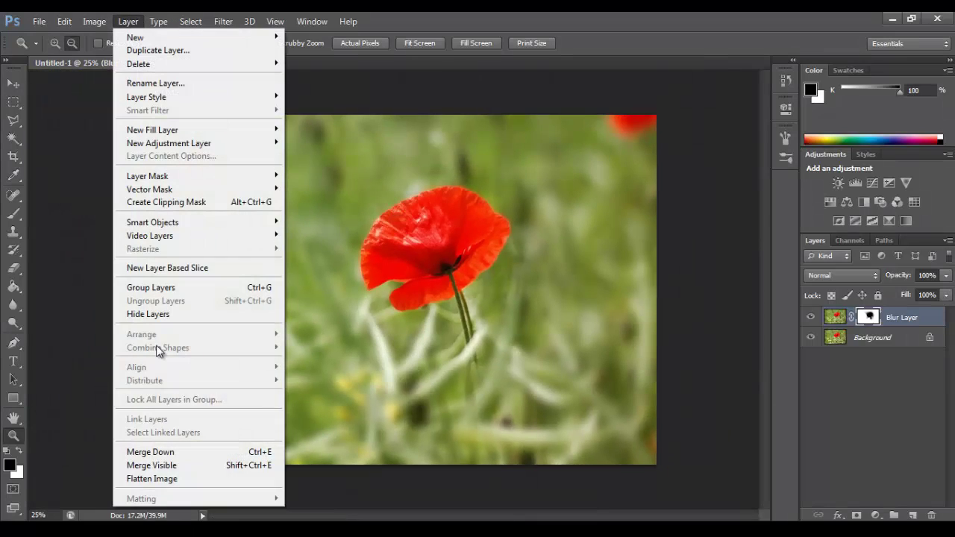
left_click(172, 480)
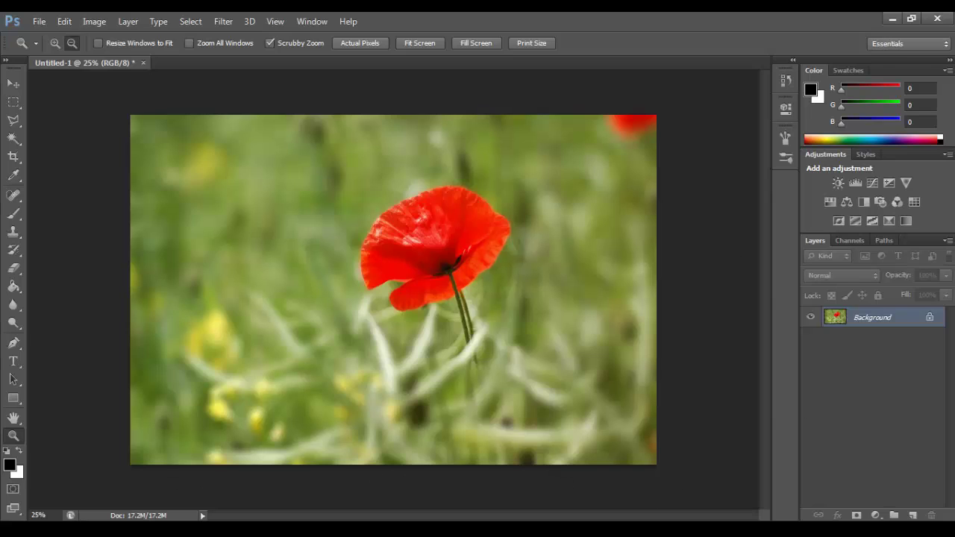